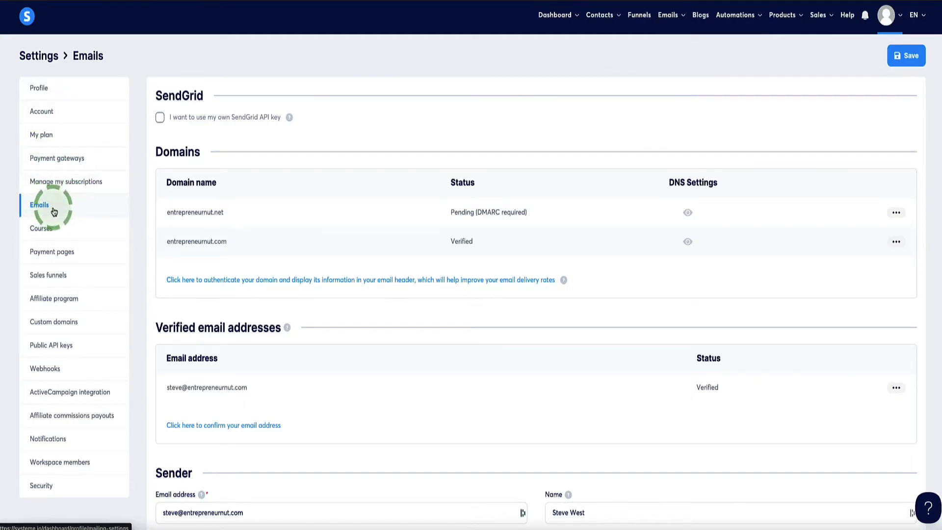
# - Scroll the Systeme.io Domains page and briefly highlight the Domains heading
pyautogui.scroll(-10, 407, 247)
pyautogui.scroll(10, 407, 247)
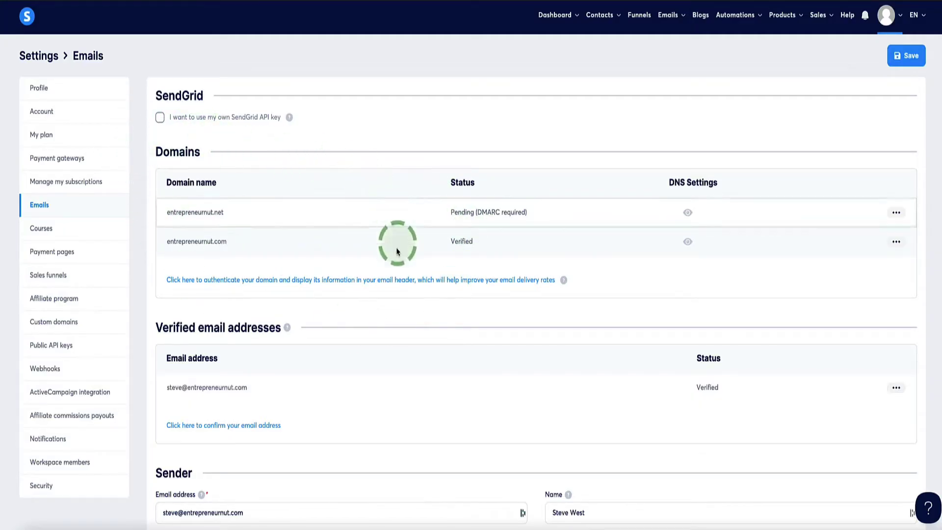
pyautogui.scroll(-1, 249, 267)
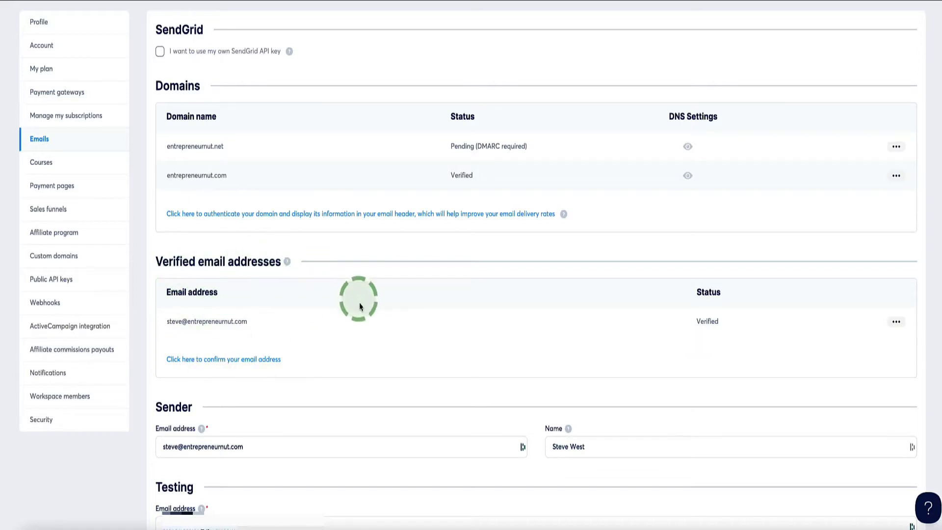
pyautogui.scroll(1, 141, 168)
pyautogui.moveTo(145, 154); pyautogui.dragTo(208, 157)
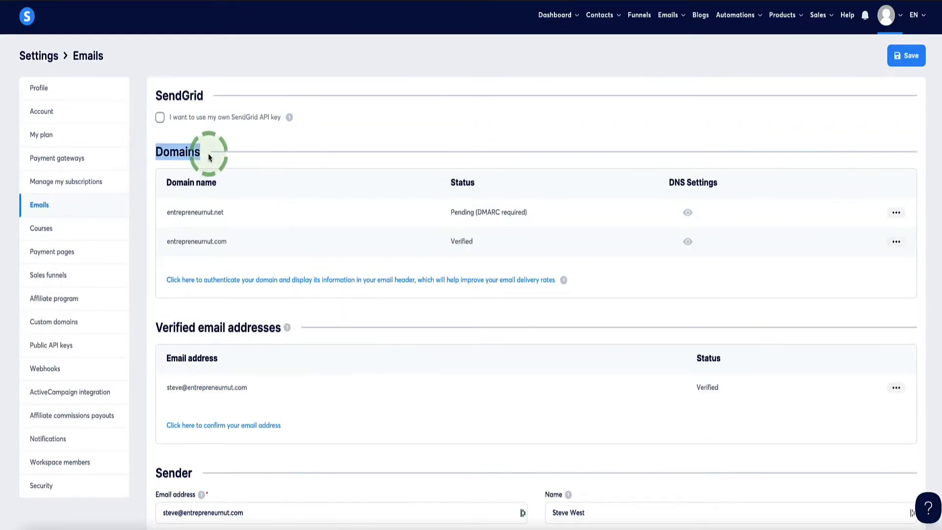
pyautogui.click(170, 289)
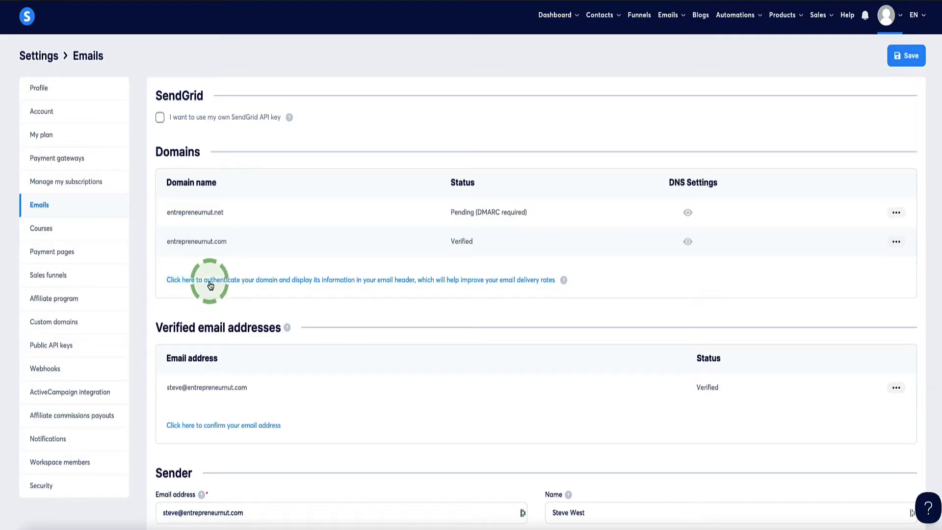
# - Add steve-west.co as a domain to authenticate and point out its Pending status
pyautogui.click(254, 281)
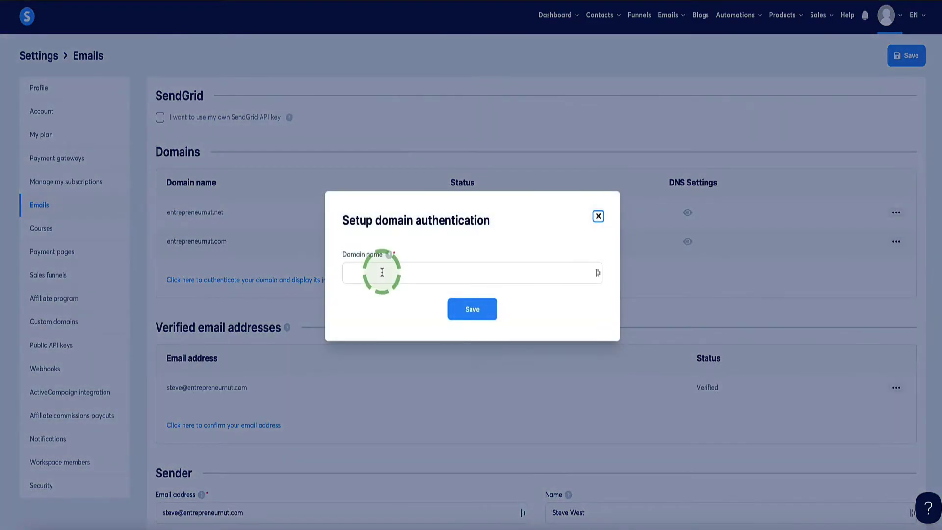
pyautogui.click(382, 273)
pyautogui.write('steve-west.co')
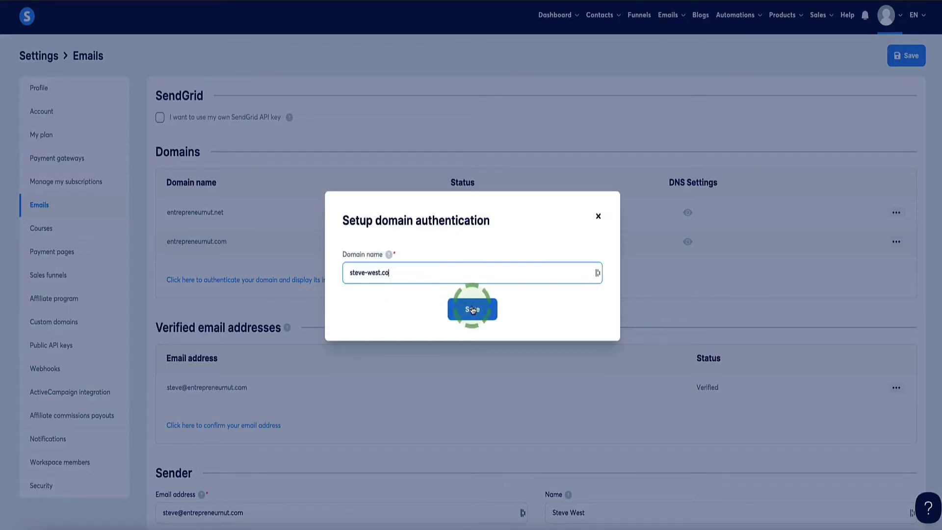
pyautogui.click(472, 310)
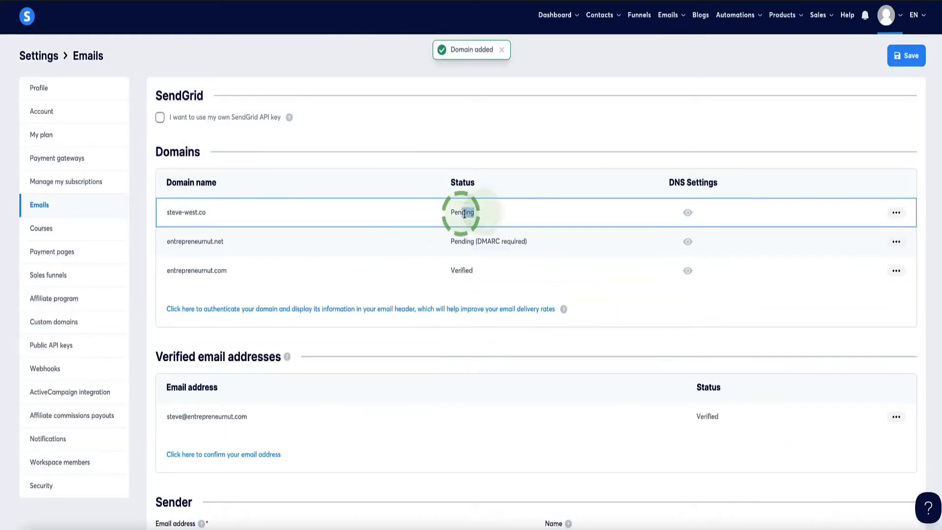
pyautogui.doubleClick(461, 212)
pyautogui.click(604, 185)
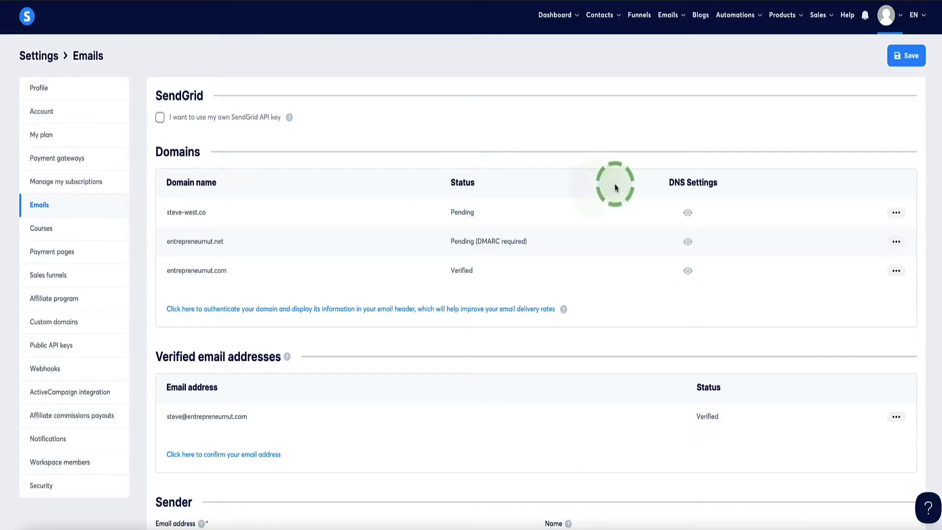
# - Open steve-west.co's DNS Settings to show its three CNAME records and the DMARC TXT record
pyautogui.moveTo(726, 181); pyautogui.dragTo(667, 188)
pyautogui.click(687, 214)
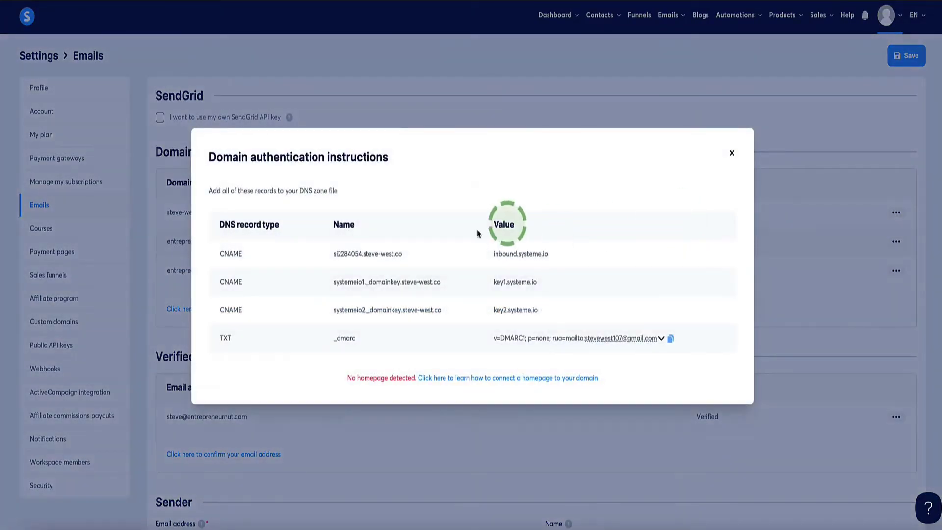
pyautogui.moveTo(258, 227); pyautogui.dragTo(617, 332)
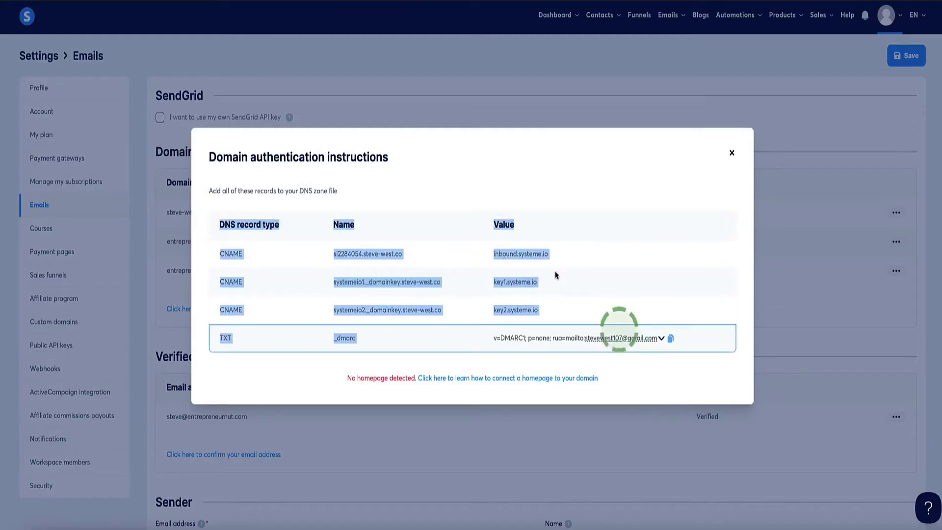
pyautogui.click(434, 184)
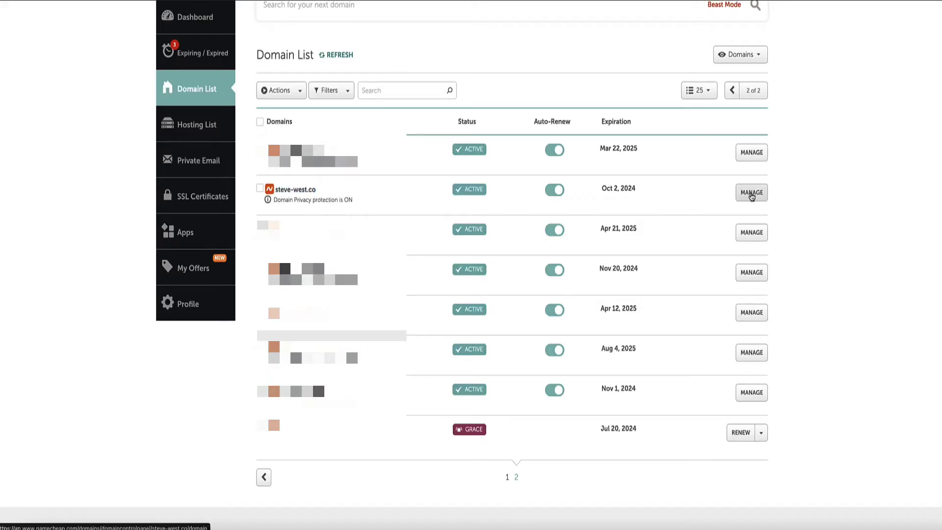
# - Open the Namecheap Advanced DNS host records for steve-west.co
pyautogui.click(752, 193)
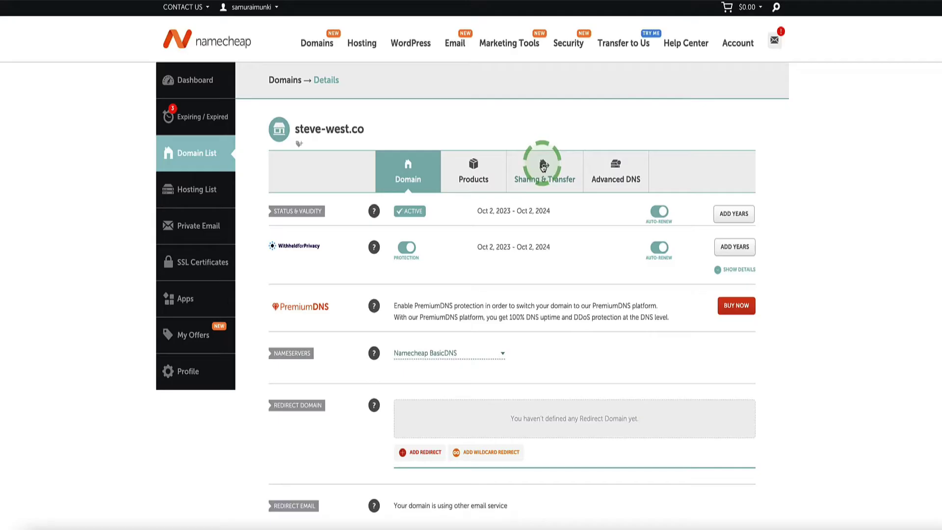
pyautogui.click(615, 173)
pyautogui.scroll(-3, 315, 204)
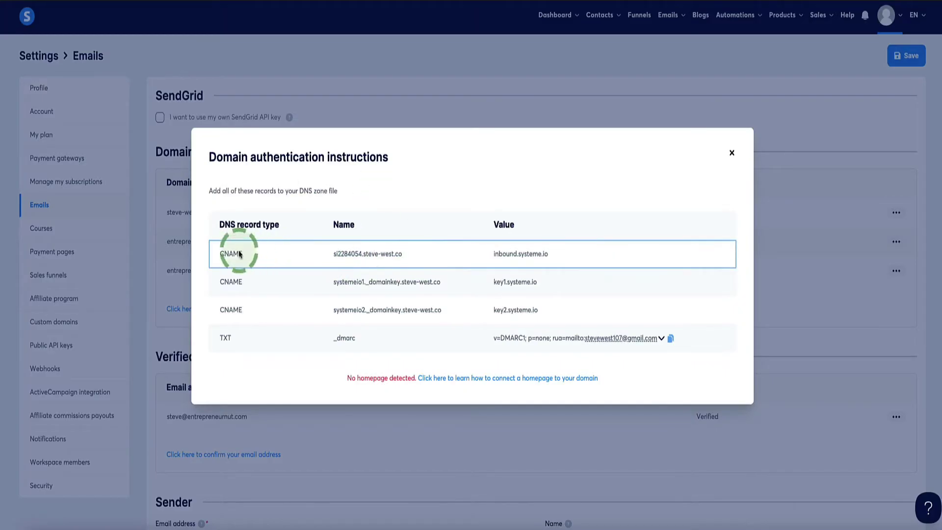
# - Select the si2284054 host part of the first CNAME record's name for copying
pyautogui.moveTo(248, 258); pyautogui.dragTo(216, 257)
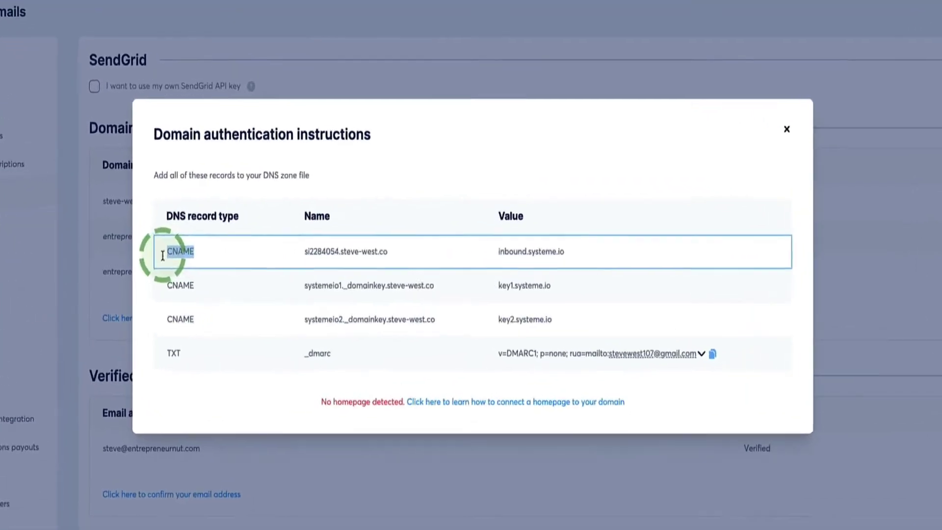
pyautogui.moveTo(303, 251); pyautogui.dragTo(333, 250)
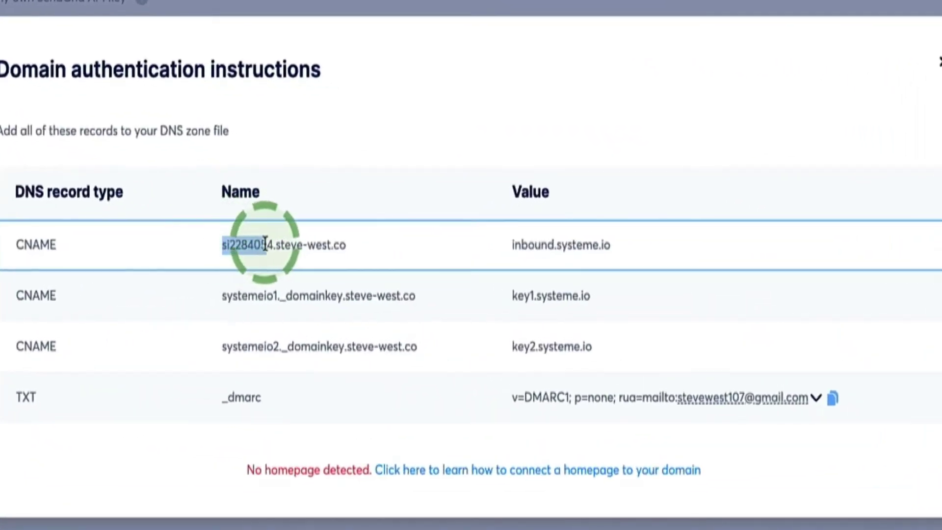
pyautogui.moveTo(265, 244); pyautogui.dragTo(319, 270)
pyautogui.hotkey('ctrl', 'c')
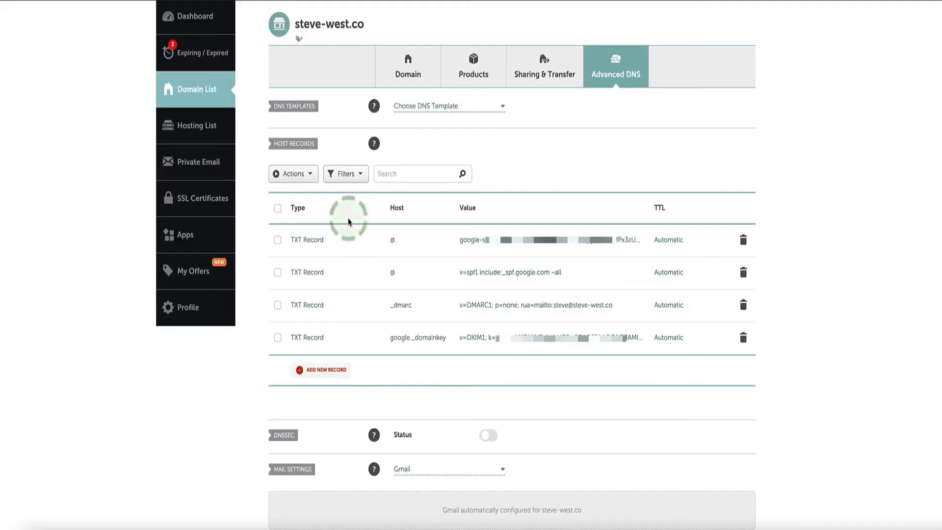
# - Add a new CNAME host record in Namecheap with host si2284054
pyautogui.scroll(-1, 284, 331)
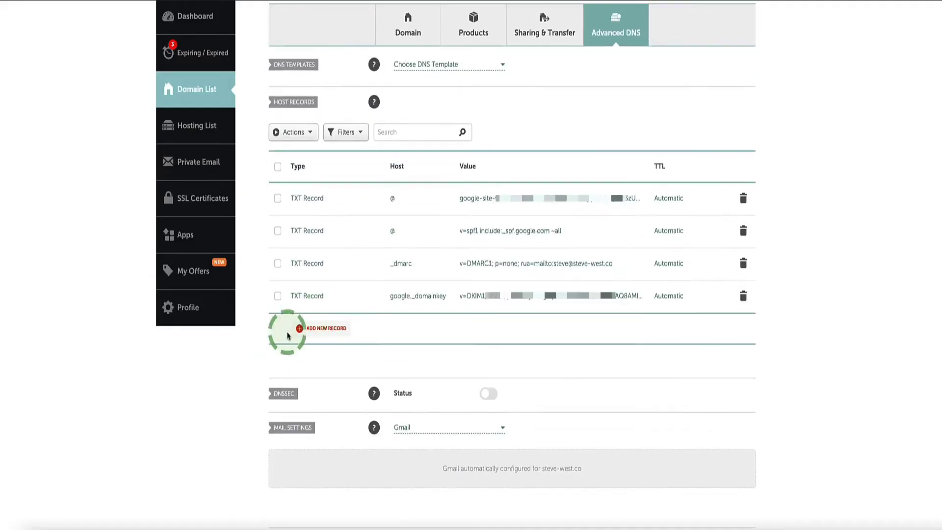
pyautogui.click(328, 332)
pyautogui.scroll(-4, 327, 333)
pyautogui.scroll(-3, 315, 198)
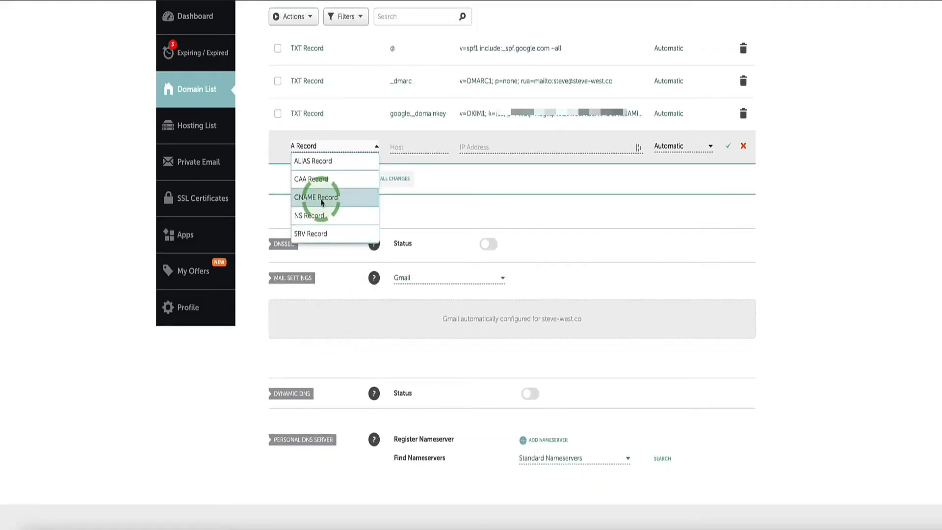
pyautogui.click(321, 199)
pyautogui.scroll(2, 363, 196)
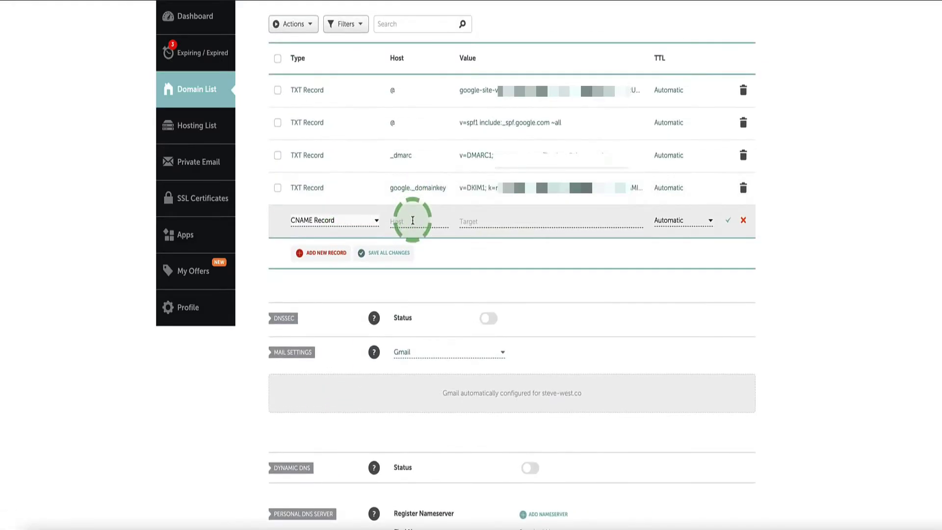
pyautogui.click(413, 220)
pyautogui.hotkey('ctrl', 'v')
pyautogui.scroll(1, 413, 220)
pyautogui.click(385, 194)
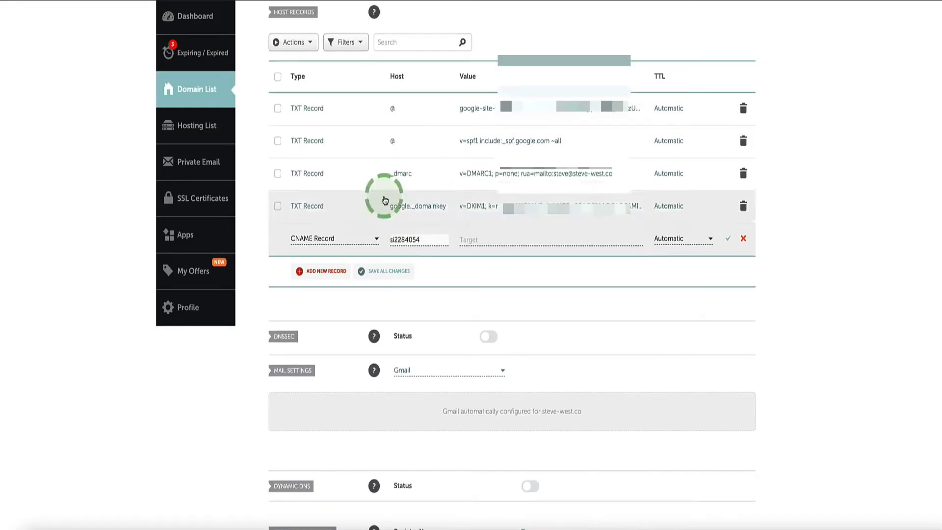
# - Copy the target inbound.systeme.io from Systeme.io into position for the record's Target field
pyautogui.hotkey('alt', 'Tab')
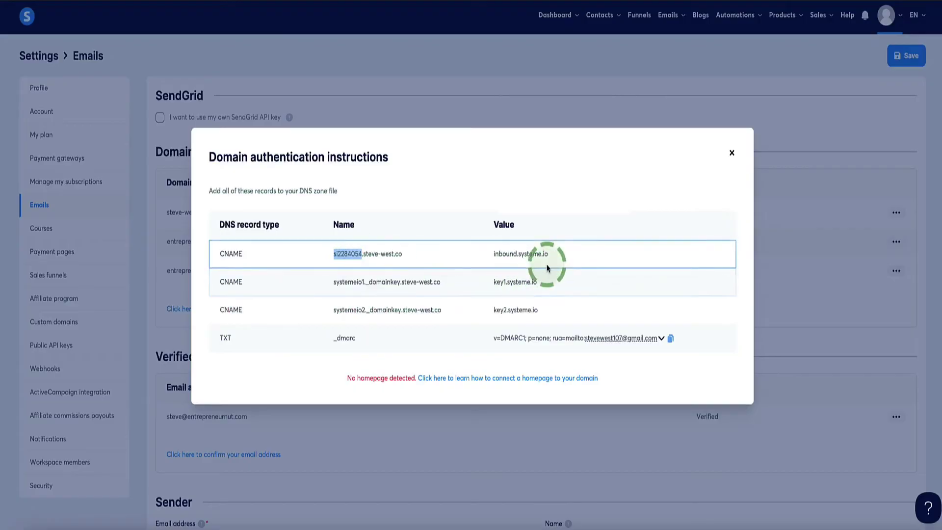
pyautogui.moveTo(548, 253); pyautogui.dragTo(497, 258)
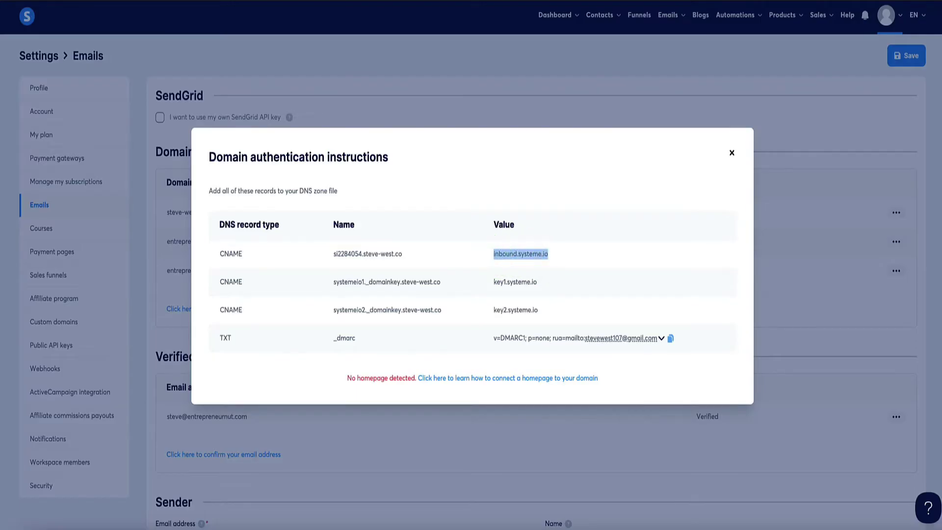
pyautogui.hotkey('alt', 'Tab')
pyautogui.click(490, 240)
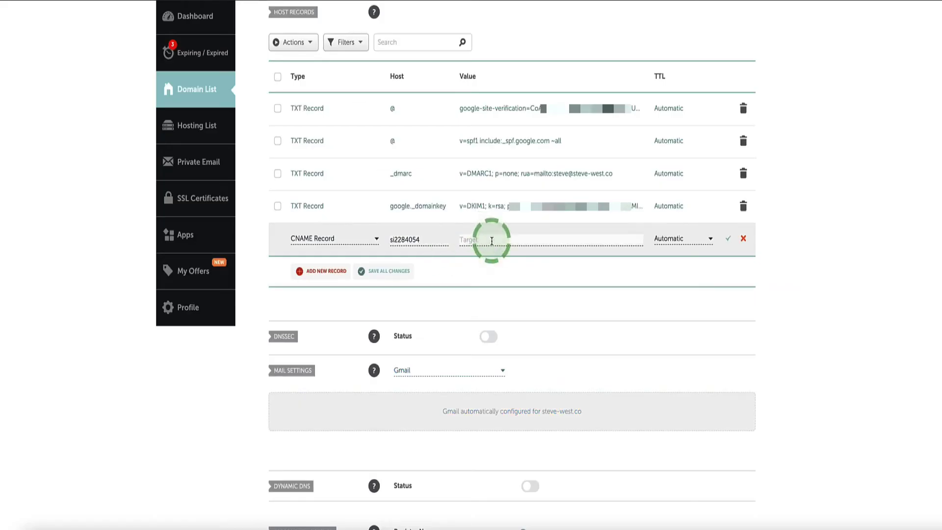
# - Save the si2284054 CNAME record targeting inbound.systeme.io
pyautogui.click(727, 239)
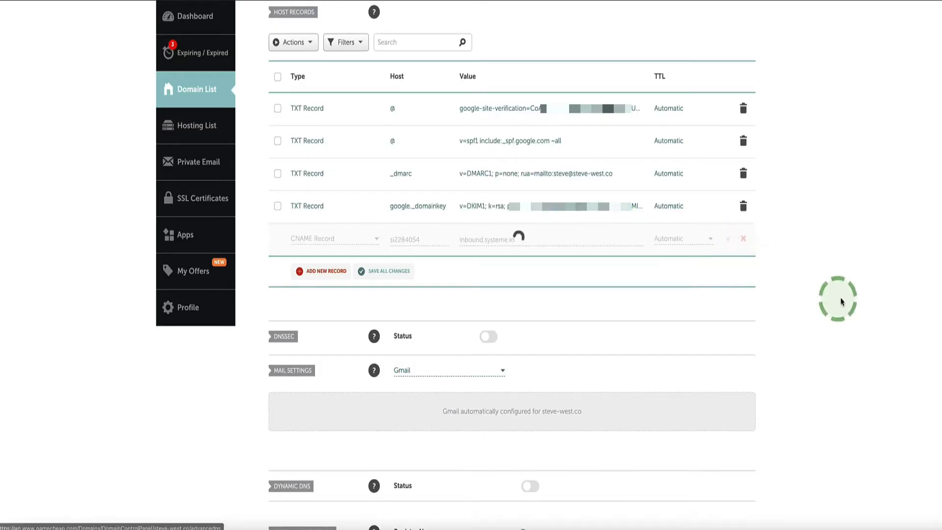
pyautogui.hotkey('alt', 'Tab')
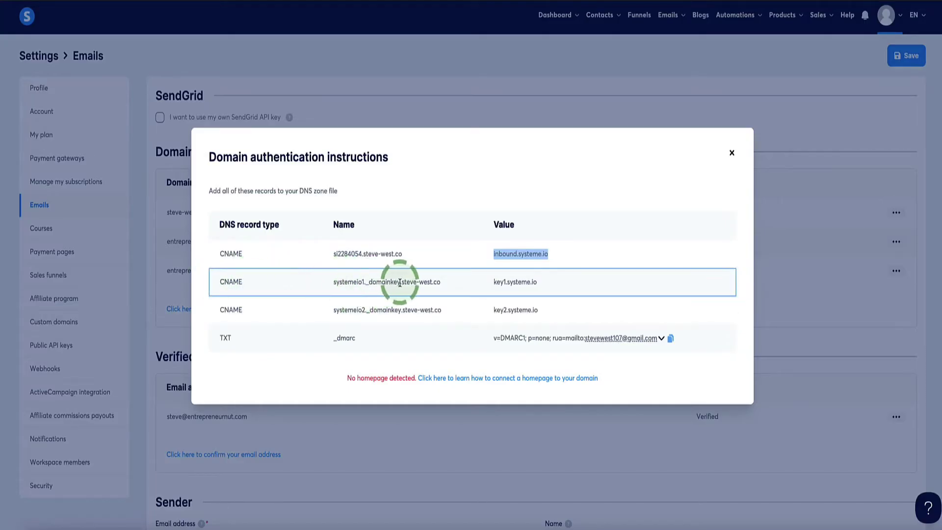
# - Copy systemeio1._domainkey and start a new CNAME host record for it in Namecheap
pyautogui.moveTo(401, 283); pyautogui.dragTo(340, 283)
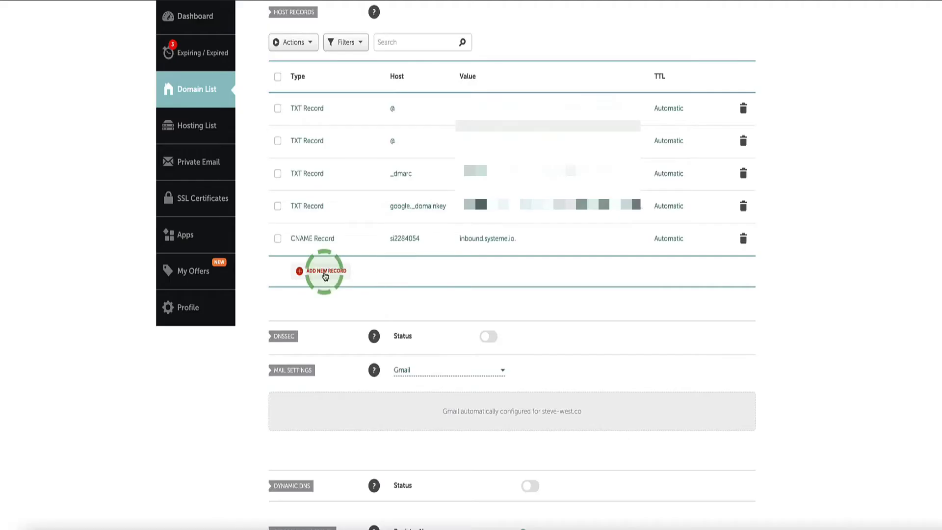
pyautogui.click(314, 270)
pyautogui.scroll(-3, 324, 274)
pyautogui.scroll(-2, 316, 206)
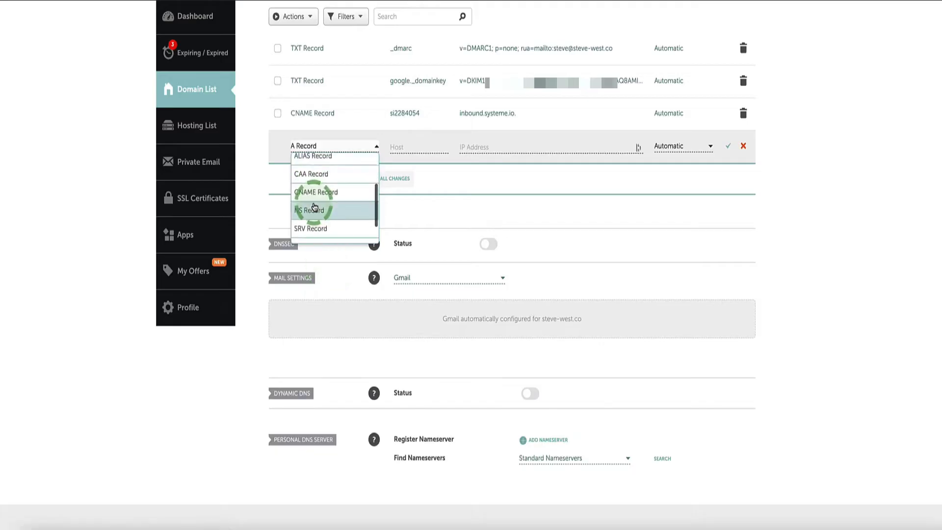
pyautogui.click(315, 198)
pyautogui.scroll(1, 400, 207)
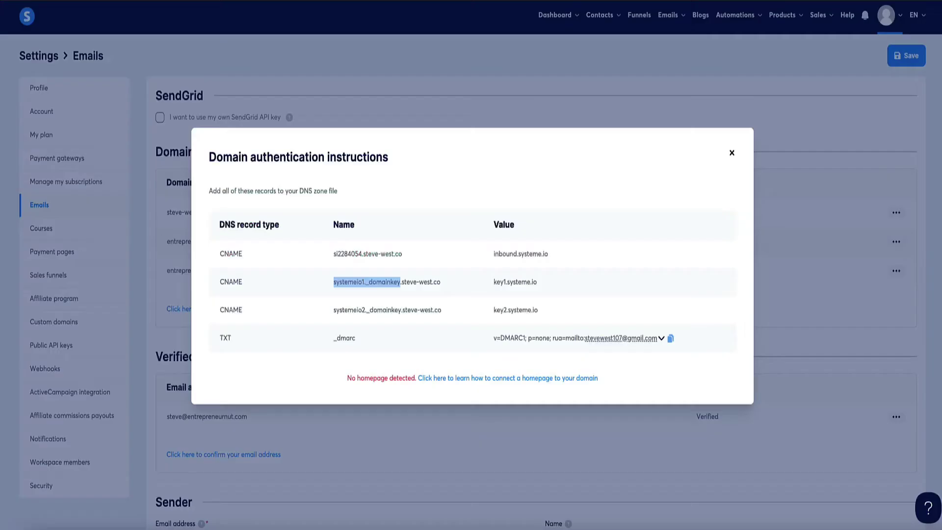
# - Set the record's target to key1.systeme.io and save it
pyautogui.click(357, 294)
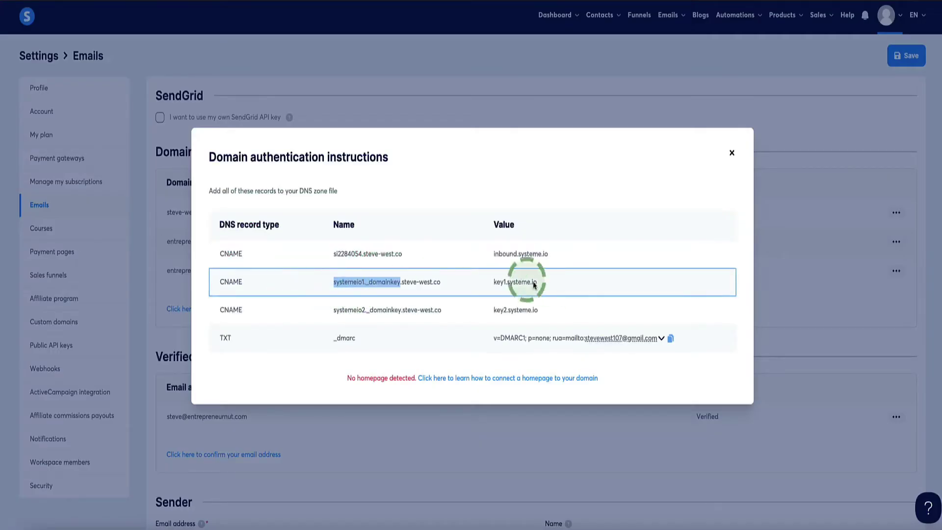
pyautogui.moveTo(545, 283); pyautogui.dragTo(494, 285)
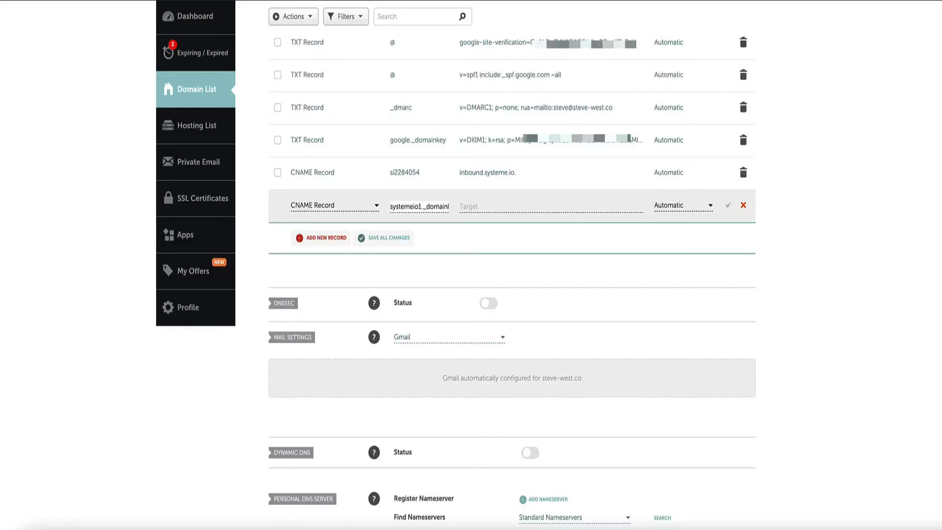
pyautogui.click(478, 209)
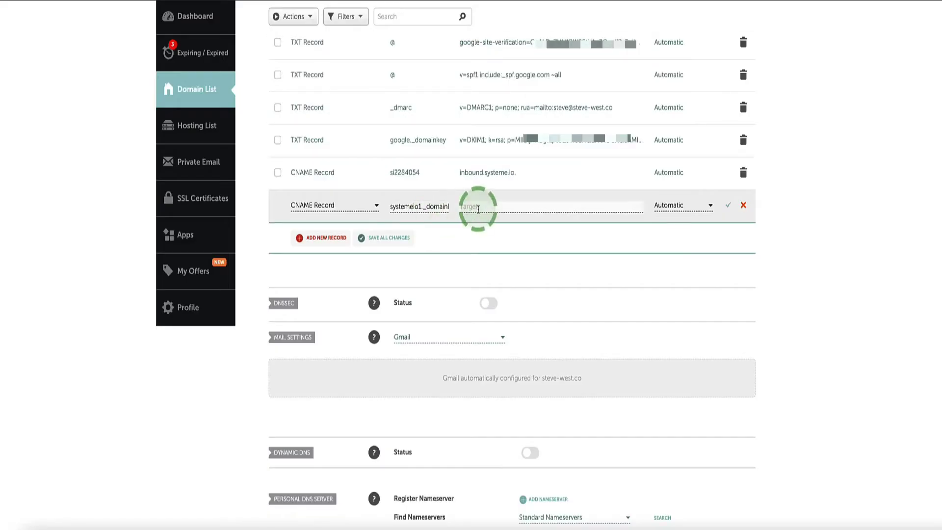
pyautogui.click(728, 208)
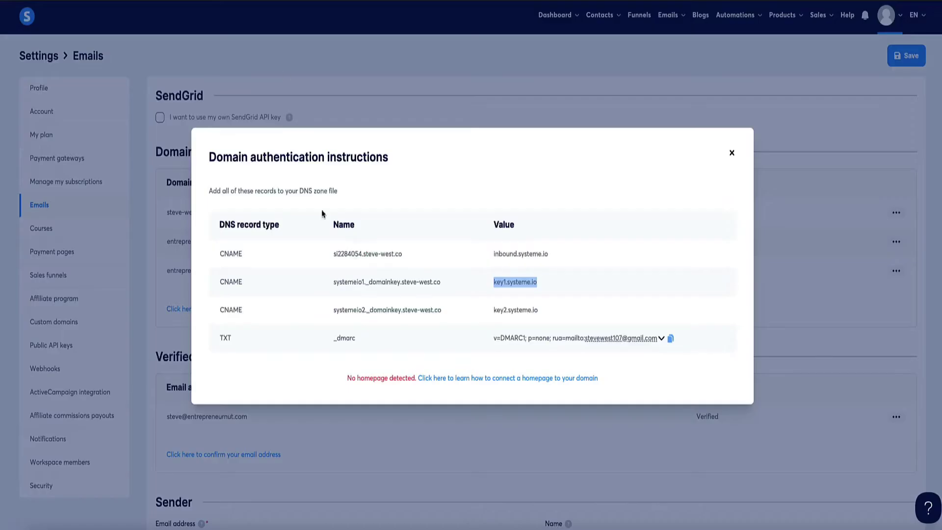
# - Copy systemeio2._domainkey and enter it as host of a new CNAME record
pyautogui.click(249, 310)
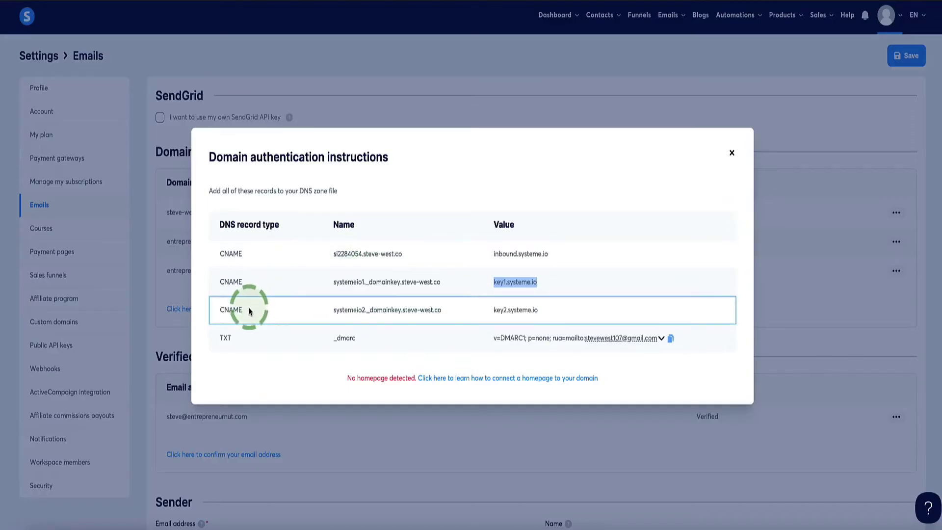
pyautogui.doubleClick(250, 310)
pyautogui.click(398, 319)
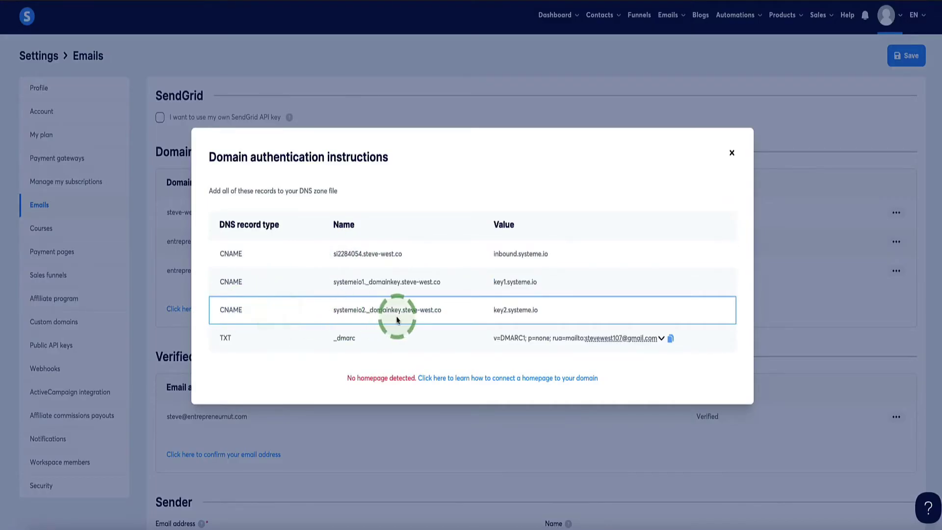
pyautogui.moveTo(401, 309); pyautogui.dragTo(341, 310)
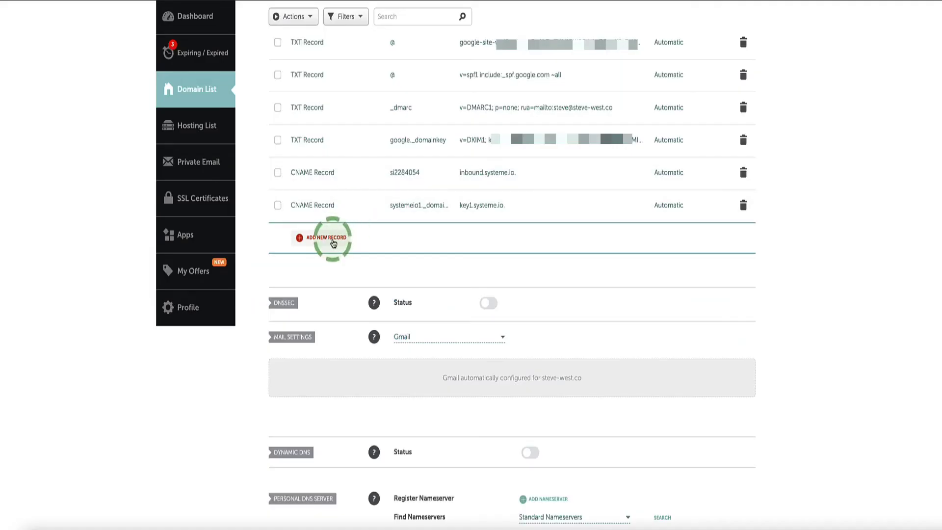
pyautogui.click(330, 241)
pyautogui.scroll(-1, 324, 226)
pyautogui.click(315, 214)
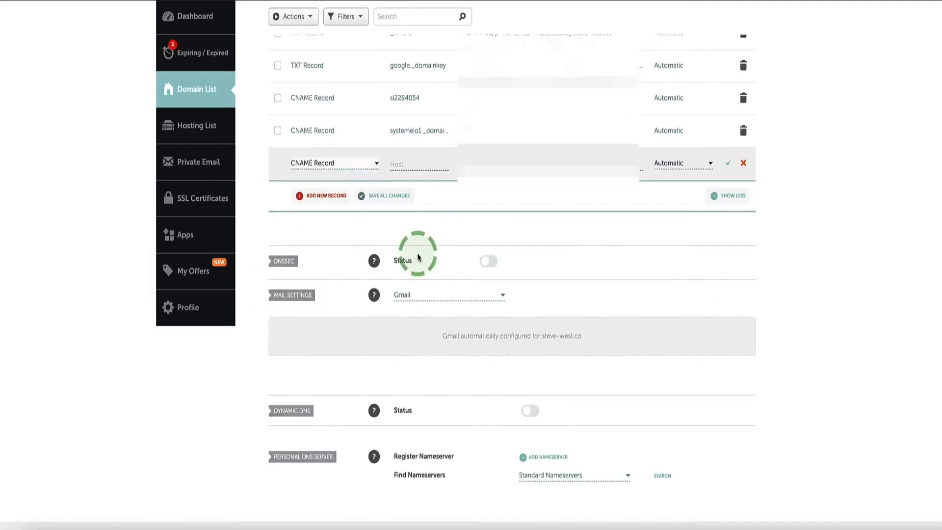
pyautogui.scroll(1, 422, 246)
pyautogui.click(428, 225)
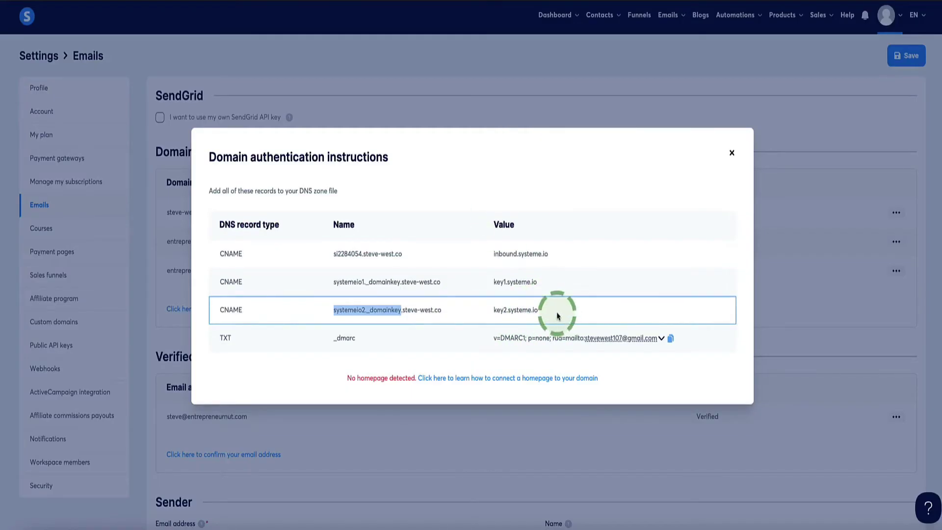
# - Set the record's target to key2.systeme.io and save it
pyautogui.moveTo(558, 315); pyautogui.dragTo(495, 308)
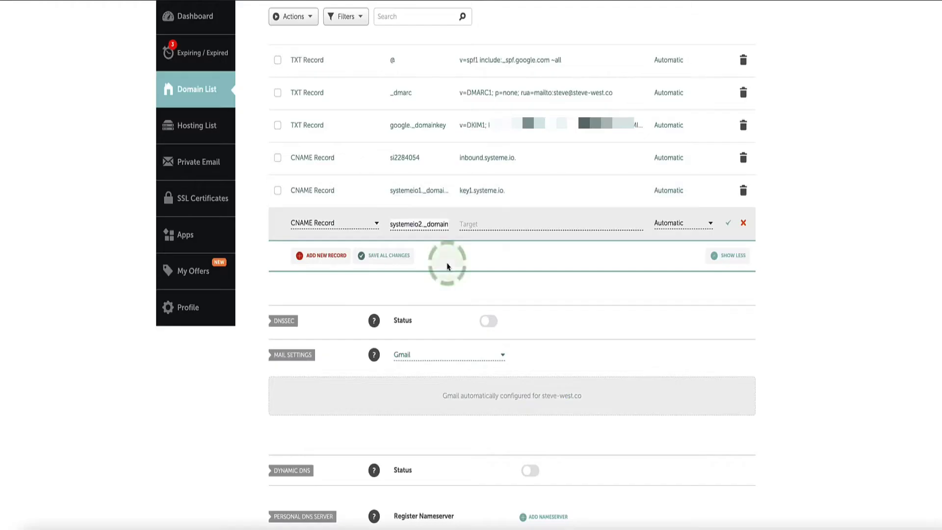
pyautogui.click(495, 223)
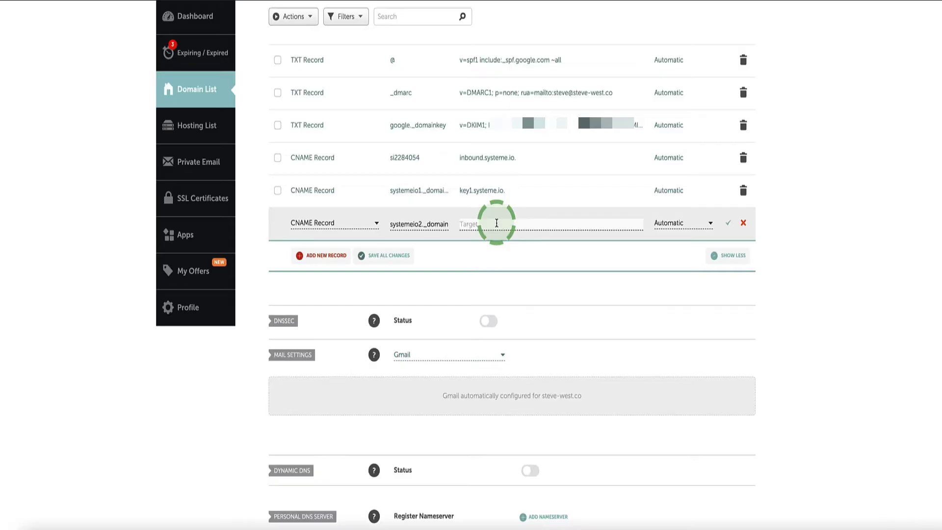
pyautogui.click(729, 225)
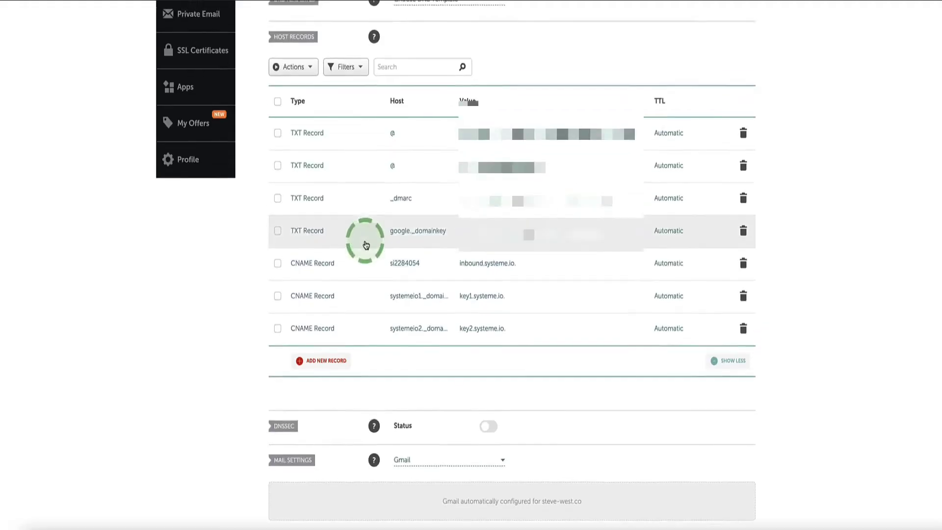
# - Scroll back to the _dmarc TXT row in Systeme.io's authentication instructions
pyautogui.scroll(1, 373, 236)
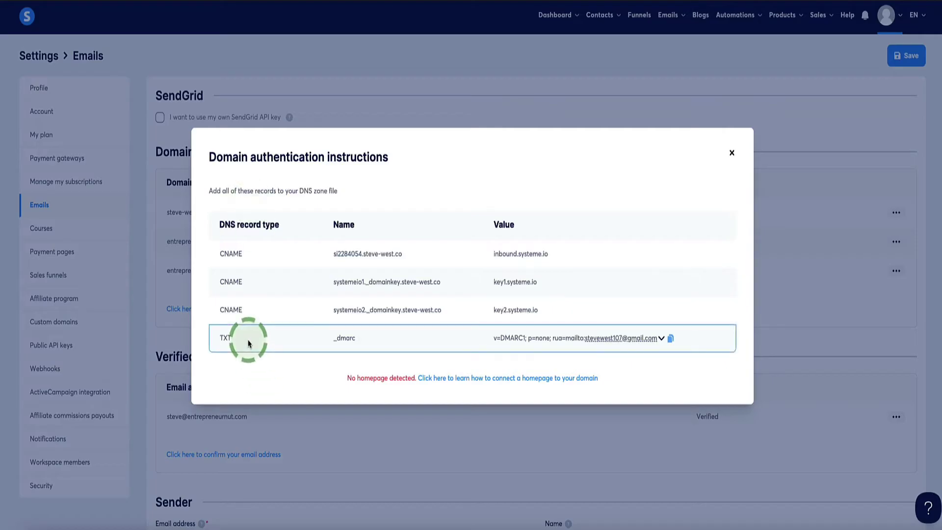
# - Copy the _dmarc name and start a new TXT Record row in Namecheap
pyautogui.moveTo(279, 225); pyautogui.dragTo(221, 226)
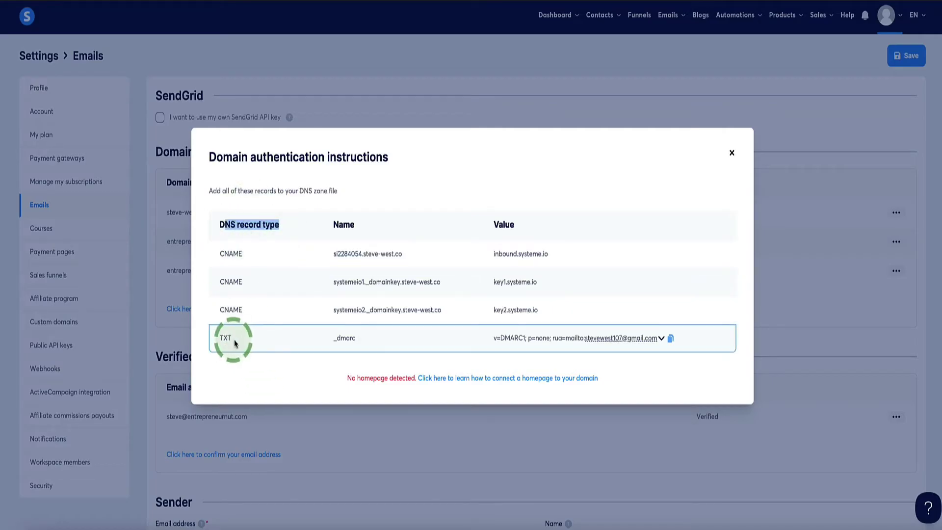
pyautogui.moveTo(232, 338); pyautogui.dragTo(217, 343)
pyautogui.click(360, 342)
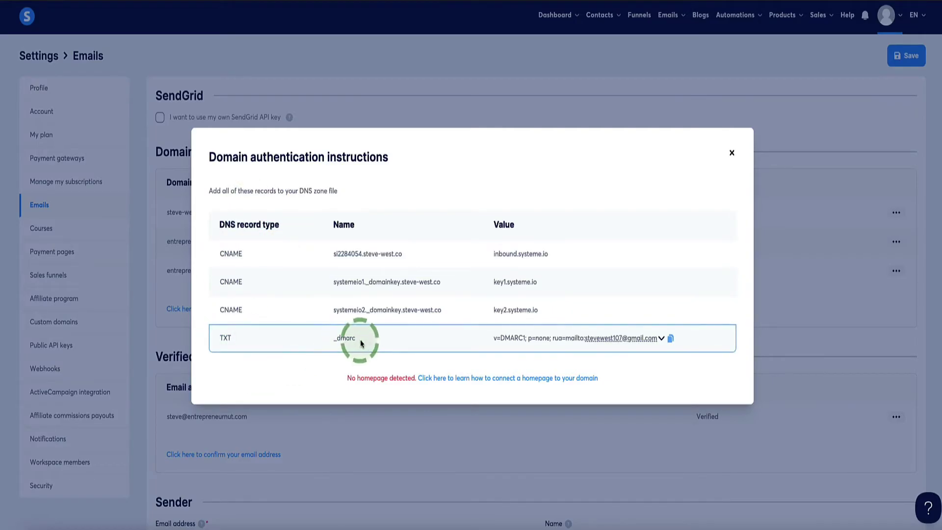
pyautogui.moveTo(335, 338); pyautogui.dragTo(355, 339)
pyautogui.hotkey('alt', 'Tab')
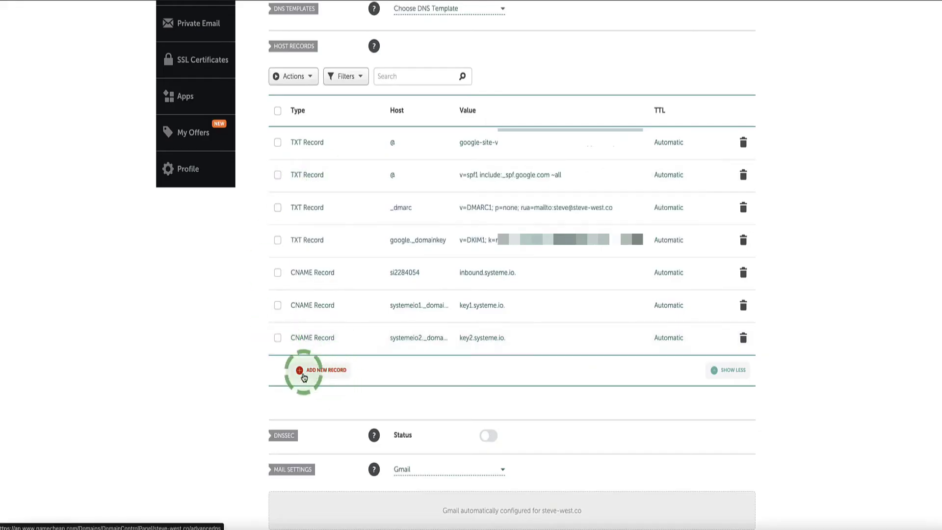
pyautogui.click(304, 377)
pyautogui.scroll(-1, 333, 196)
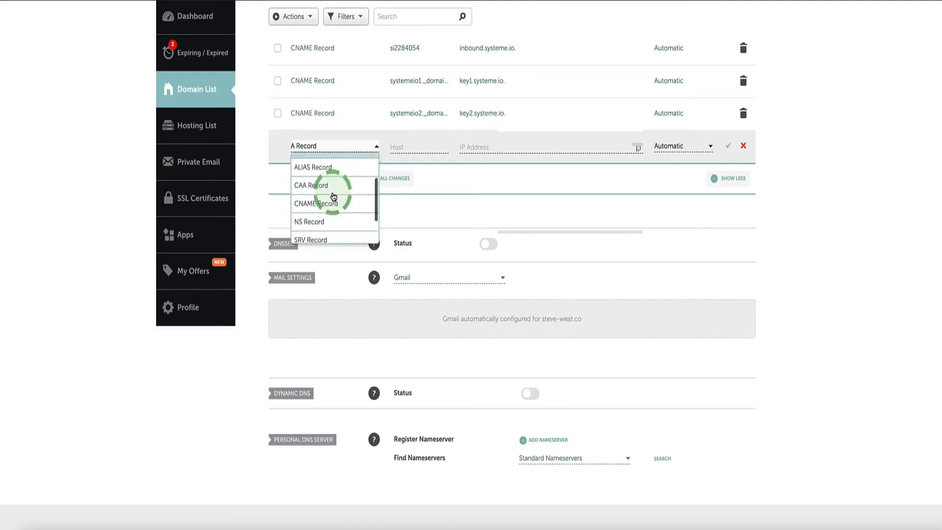
pyautogui.scroll(-1, 333, 196)
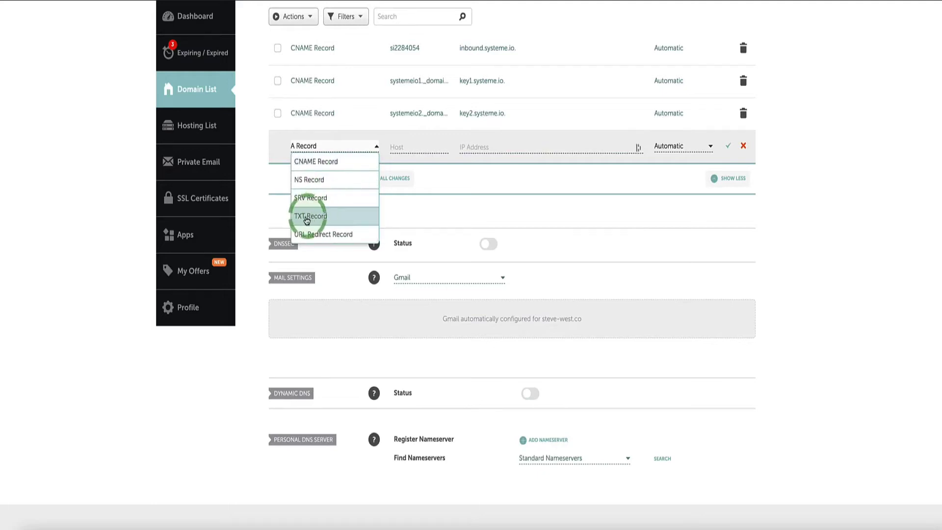
pyautogui.click(320, 223)
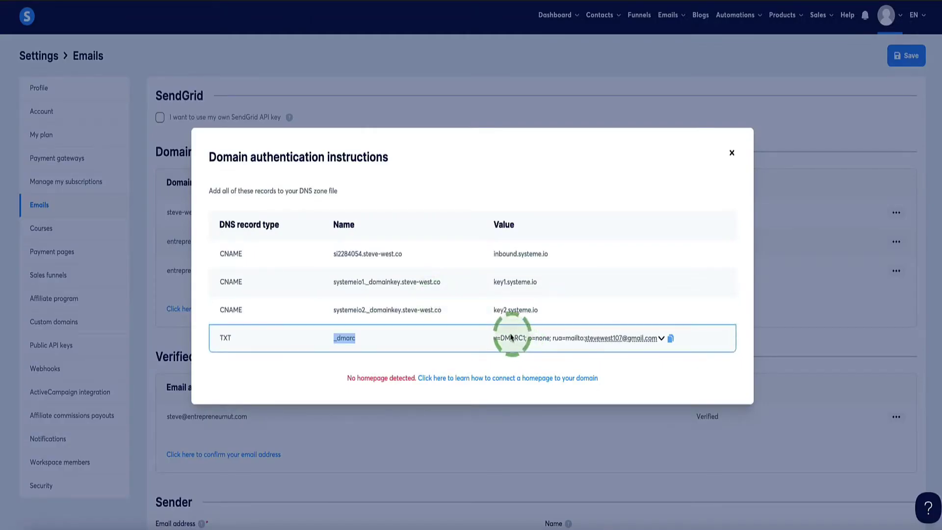
# - Expand the _dmarc TXT value's reporting e-mail dropdown to show its two address options
pyautogui.doubleClick(505, 223)
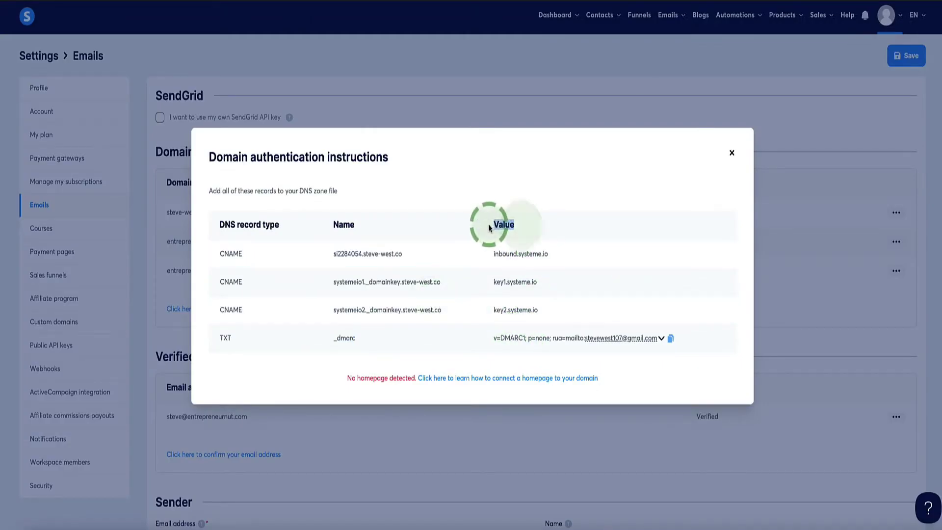
pyautogui.click(488, 185)
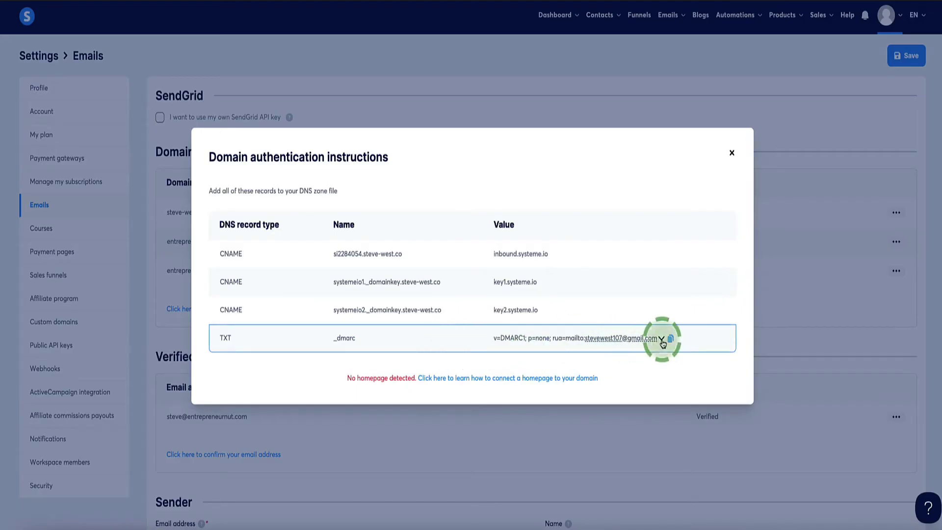
pyautogui.click(661, 339)
pyautogui.click(662, 339)
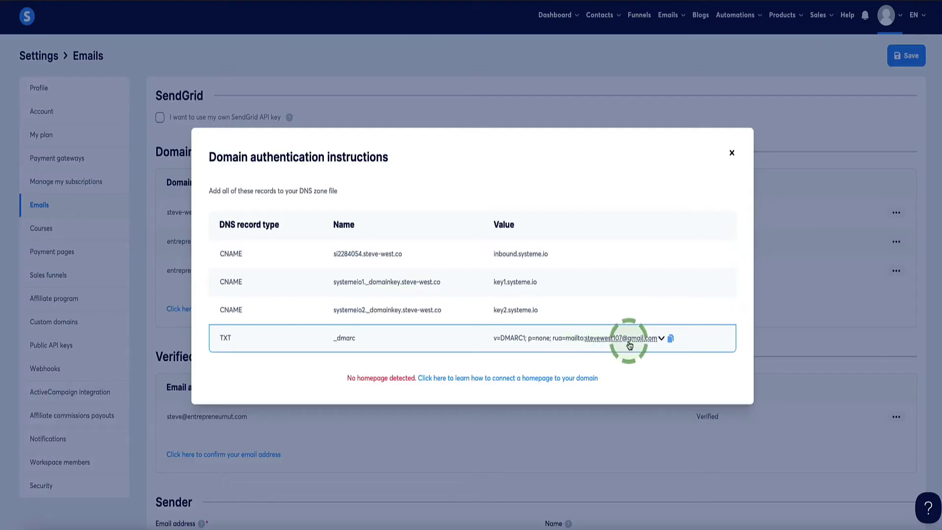
pyautogui.click(662, 340)
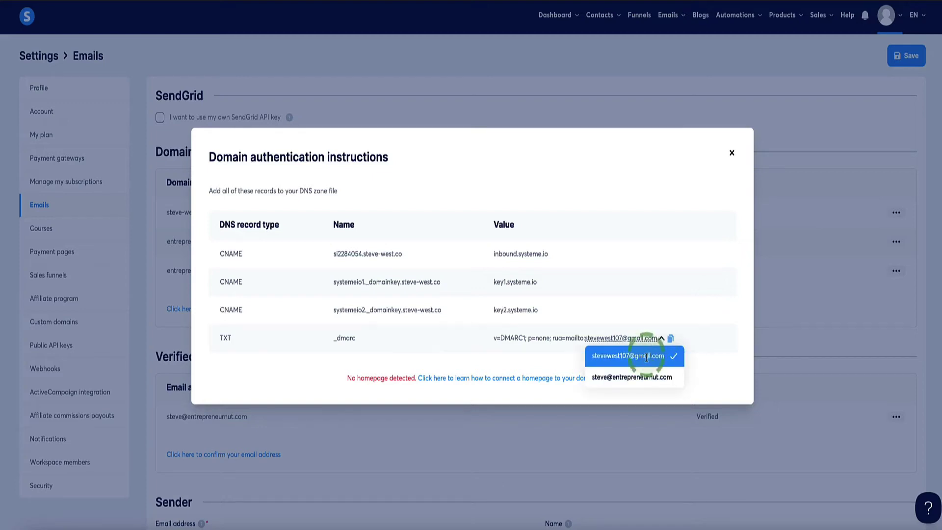
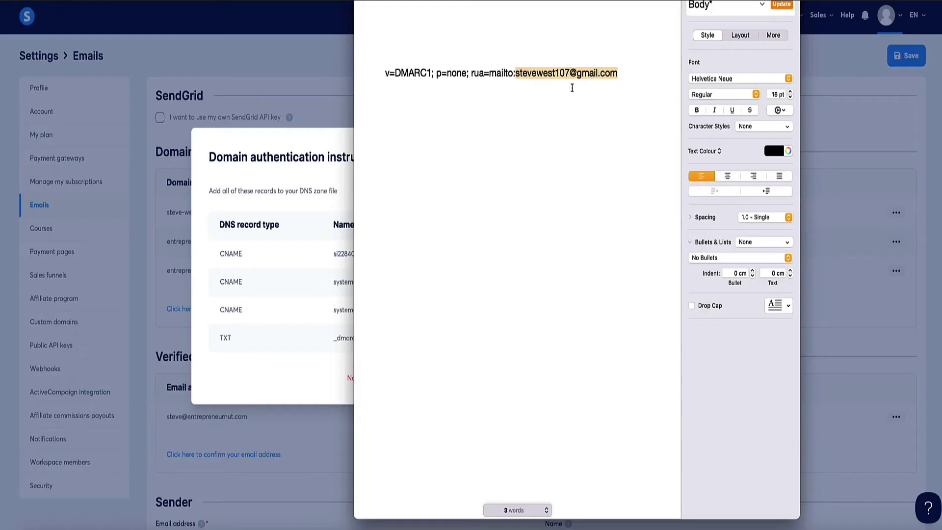
# - Paste the DMARC value into the Pages note and delete its Gmail report address
pyautogui.press('Right')
pyautogui.moveTo(516, 73); pyautogui.dragTo(601, 81)
pyautogui.press('BackSpace')
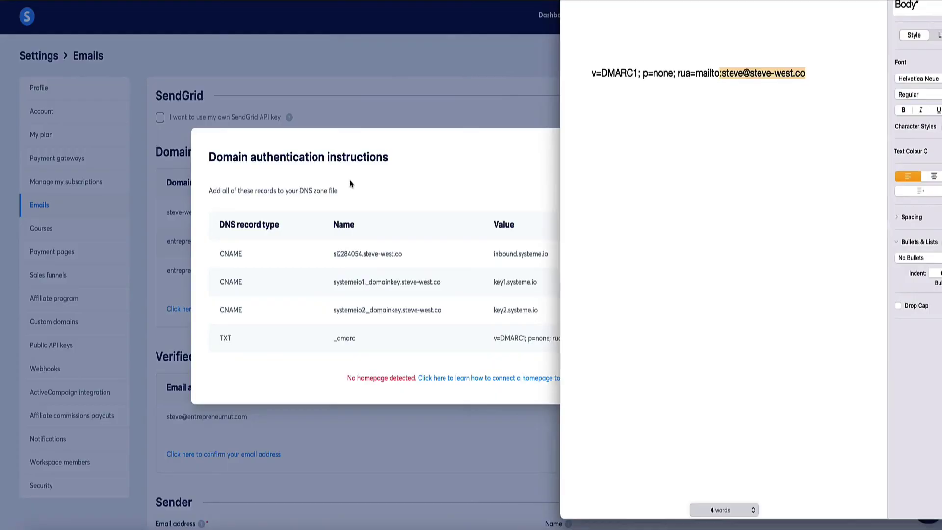
# - Use a steve-west.co reporting address in the DMARC line and copy the edited line
pyautogui.click(411, 254)
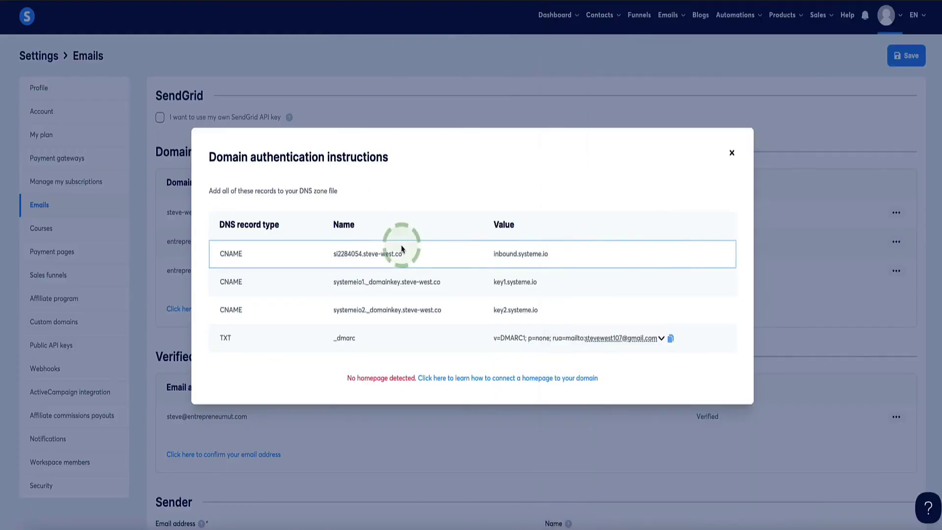
pyautogui.moveTo(395, 254); pyautogui.dragTo(341, 256)
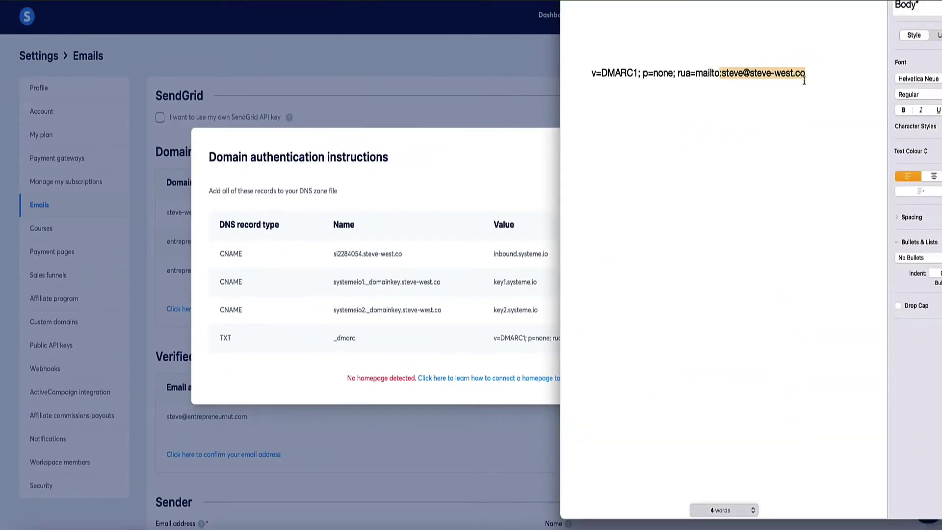
pyautogui.moveTo(819, 74); pyautogui.dragTo(643, 79)
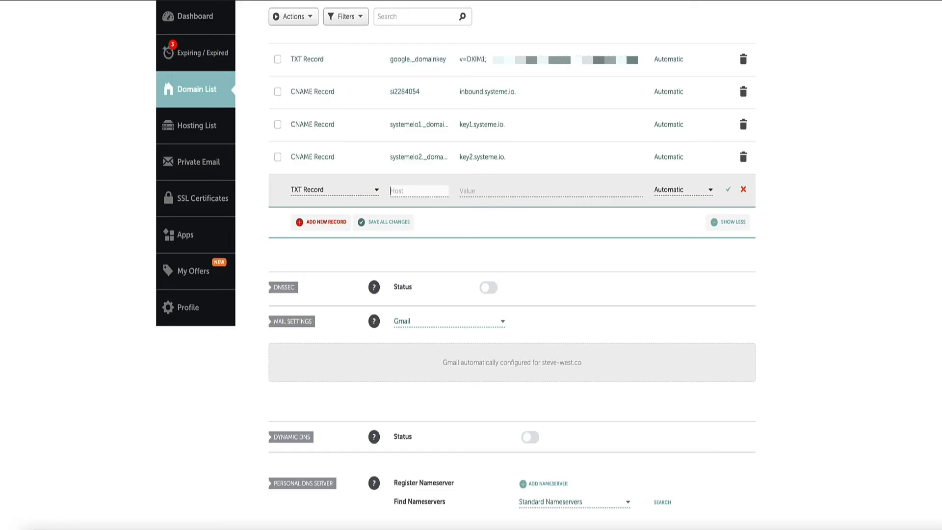
pyautogui.click(497, 191)
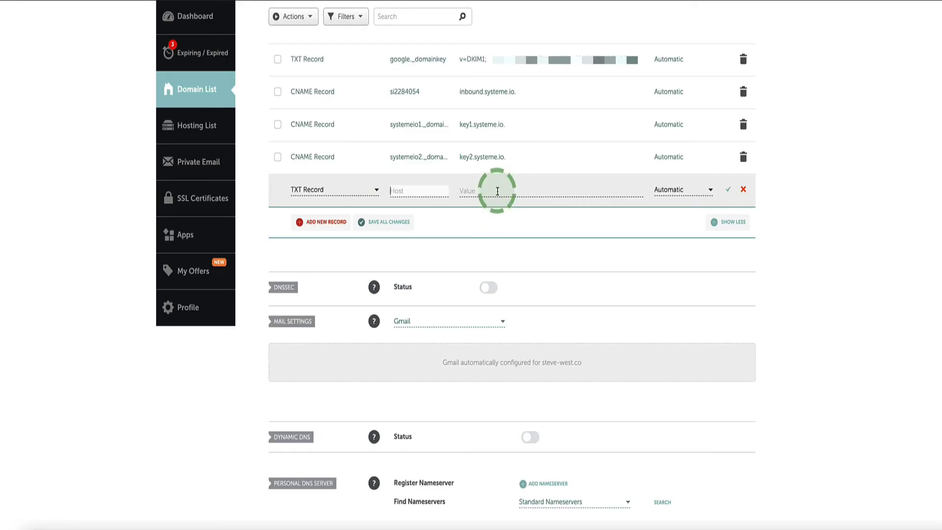
pyautogui.scroll(2, 498, 191)
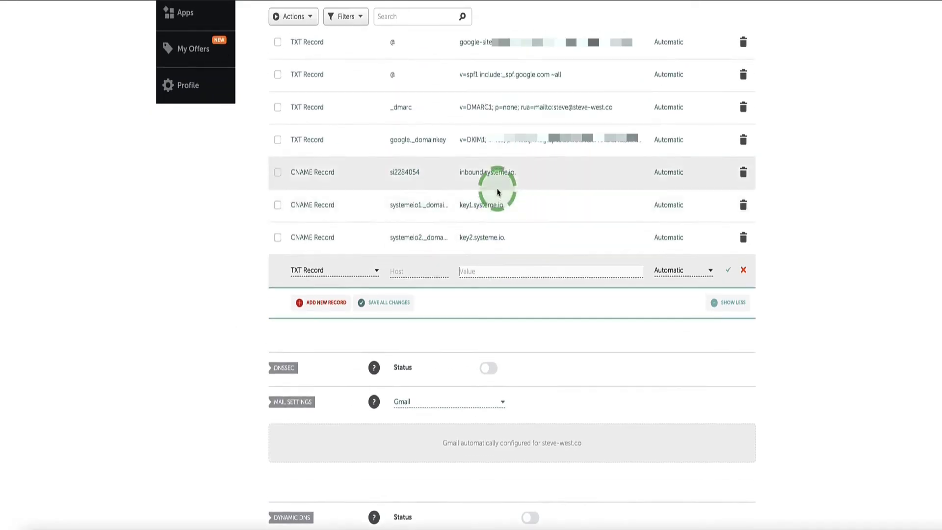
pyautogui.scroll(2, 498, 191)
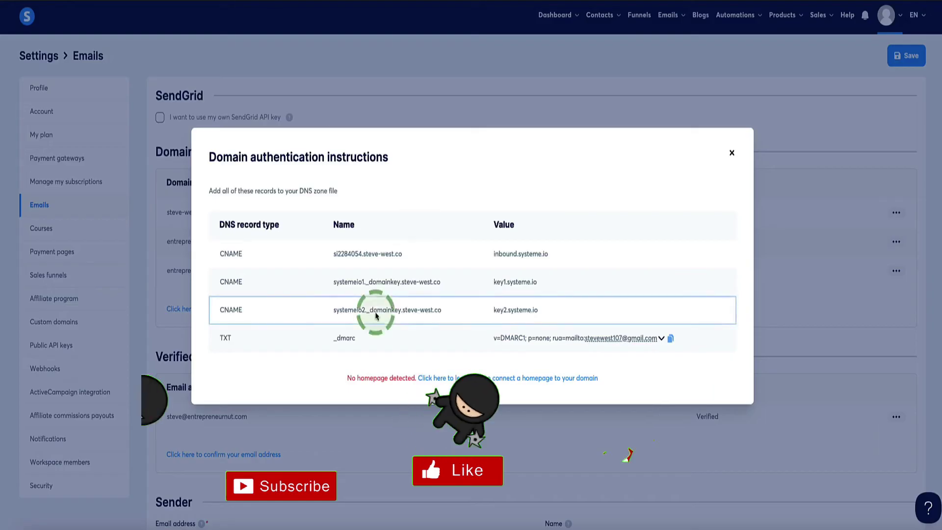
pyautogui.click(656, 338)
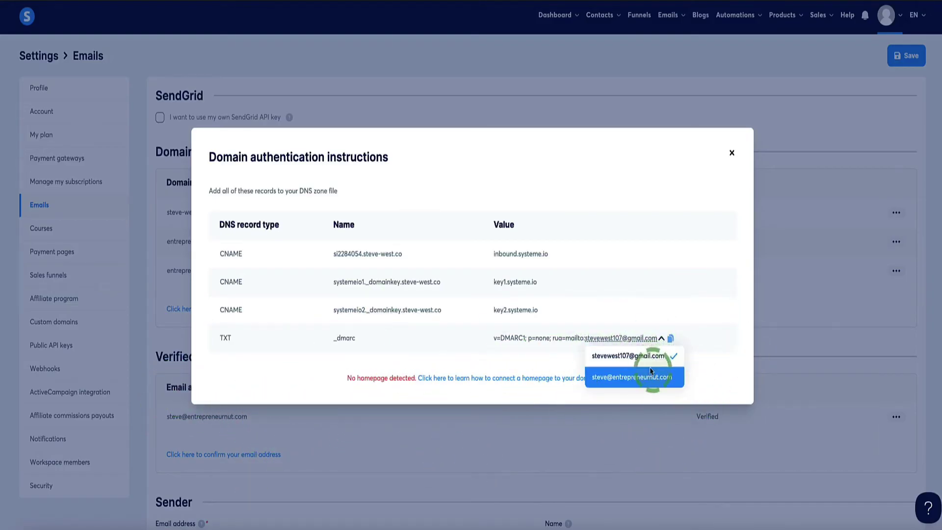
pyautogui.click(695, 341)
pyautogui.click(599, 342)
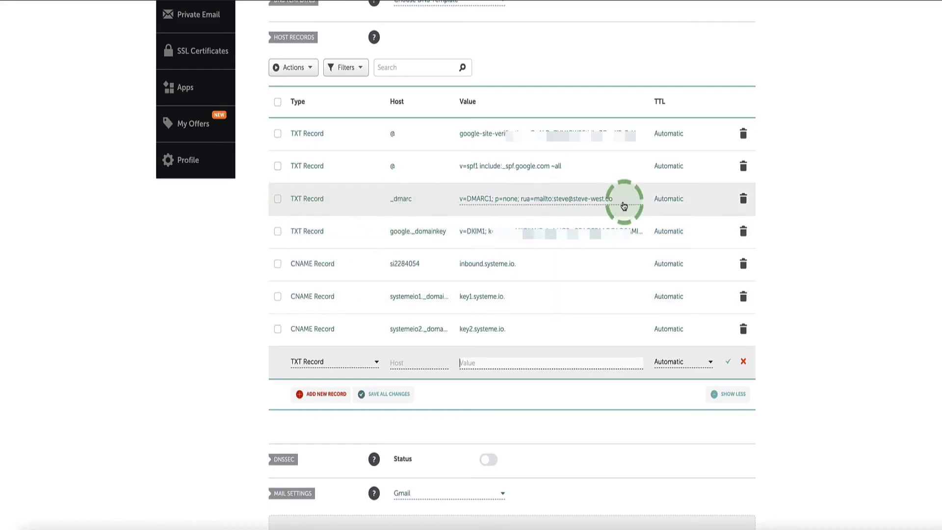
# - Recheck the DMARC line in Pages, then cancel the blank TXT record row in Namecheap
pyautogui.press('super+Tab')
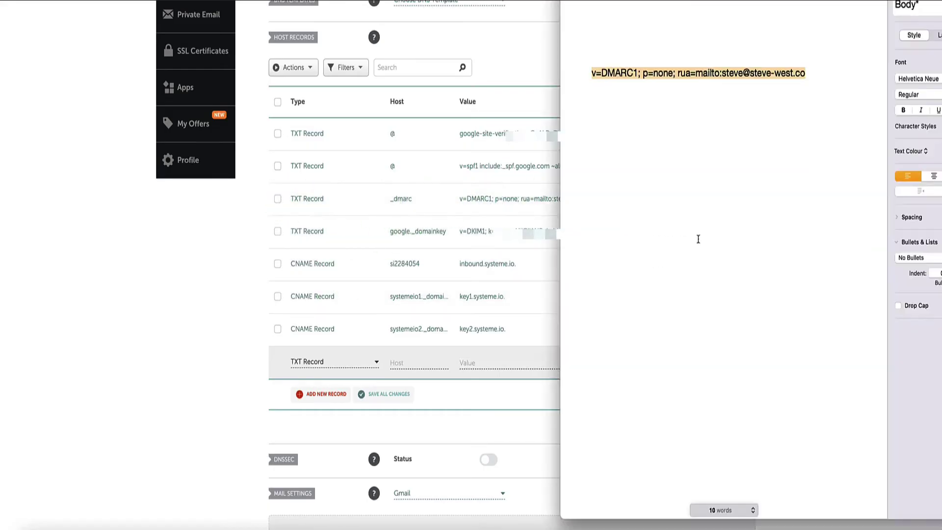
pyautogui.moveTo(820, 78); pyautogui.dragTo(564, 96)
pyautogui.click(523, 212)
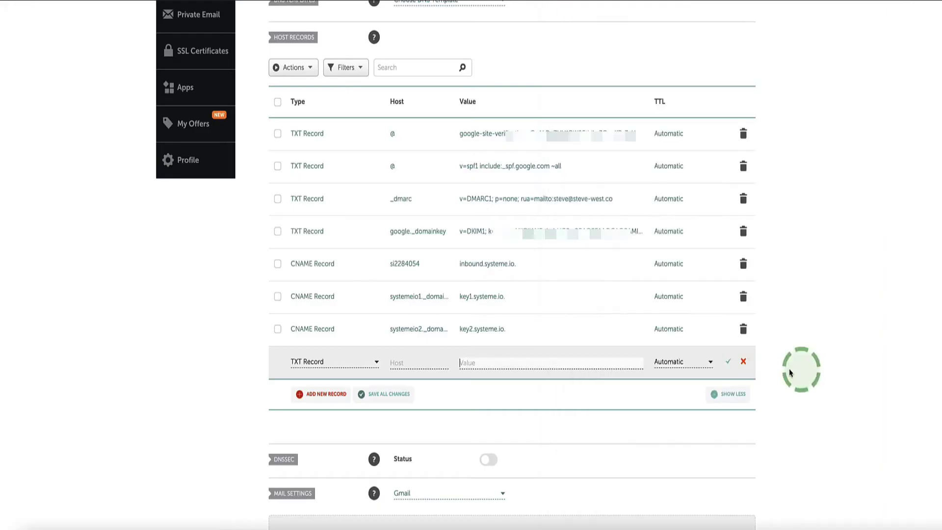
pyautogui.click(744, 364)
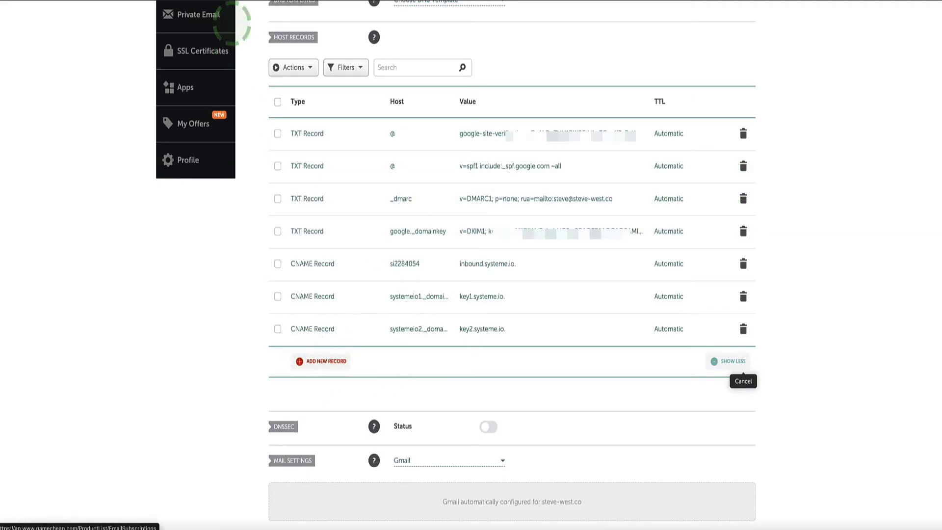
pyautogui.click(236, 10)
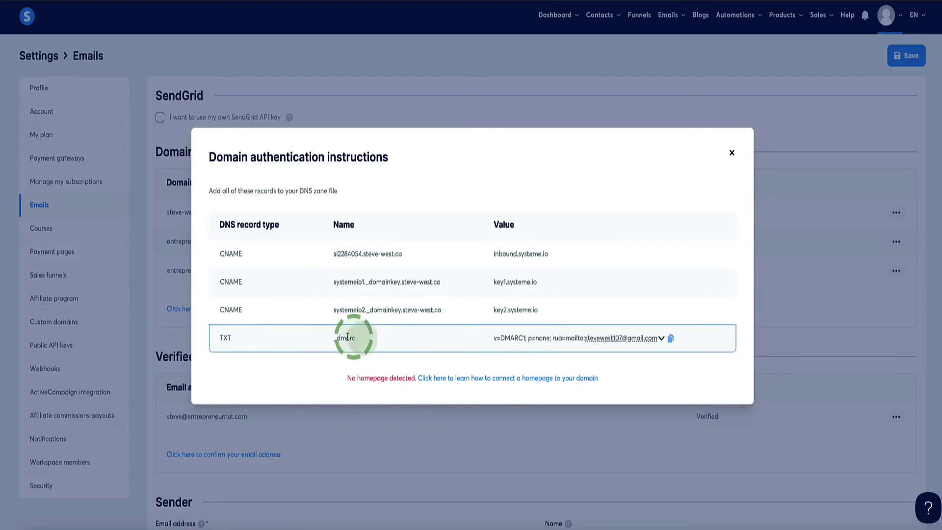
pyautogui.doubleClick(330, 338)
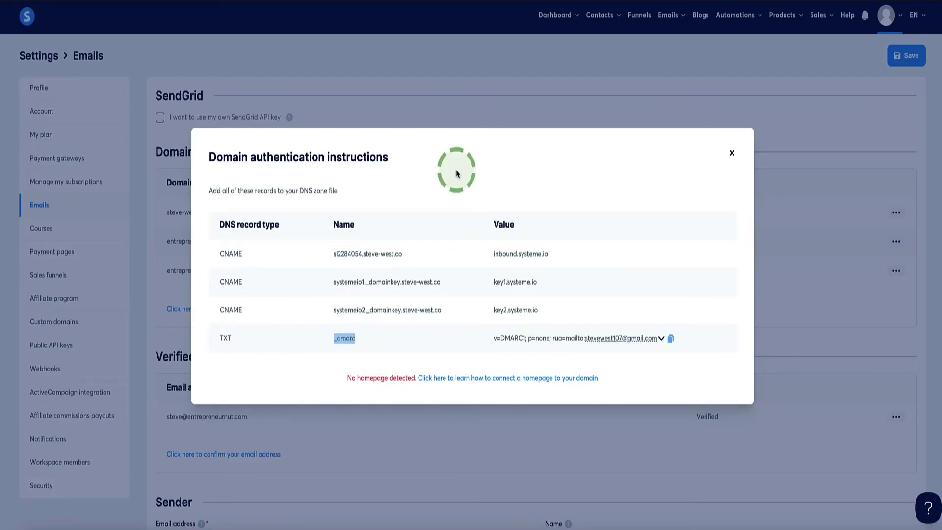
pyautogui.moveTo(457, 173); pyautogui.dragTo(206, 160)
pyautogui.click(478, 173)
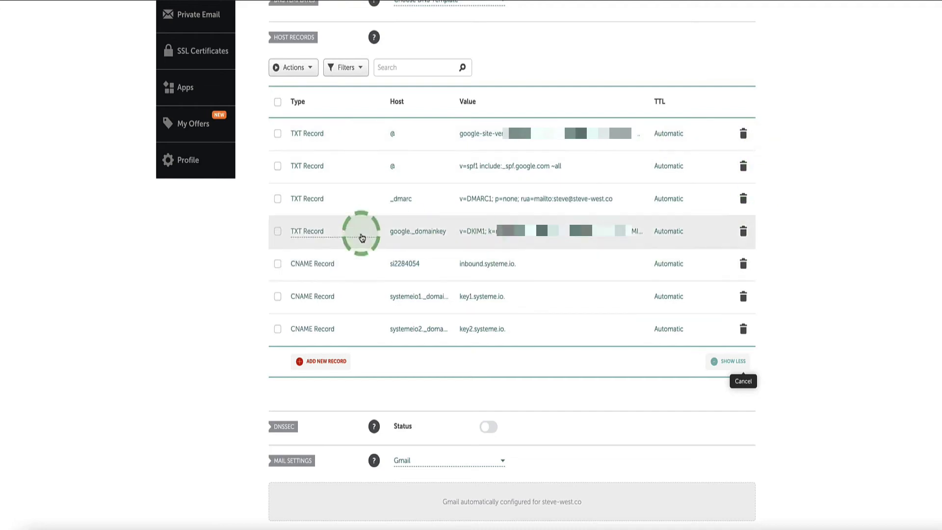
pyautogui.scroll(1, 408, 188)
pyautogui.scroll(3, 409, 188)
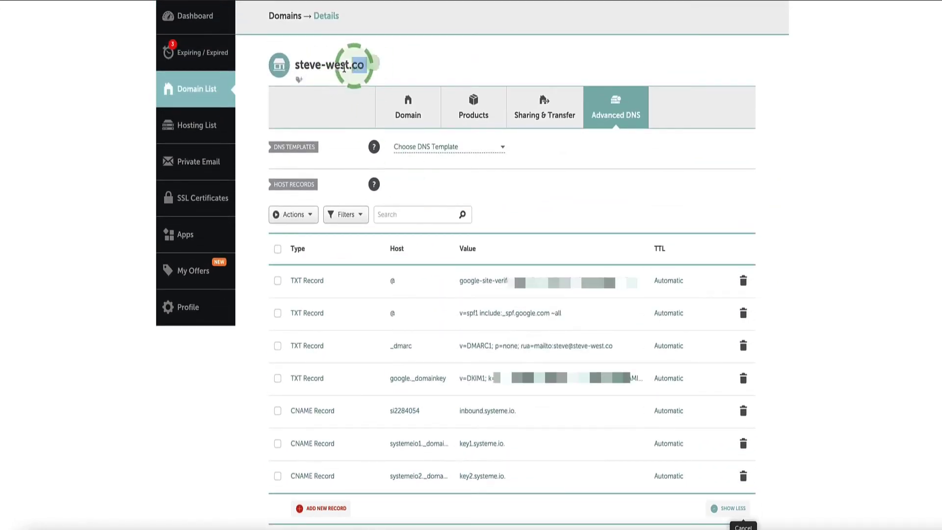
pyautogui.tripleClick(362, 64)
pyautogui.moveTo(362, 63)
pyautogui.mouseDown()
pyautogui.moveTo(295, 66)
pyautogui.moveTo(362, 67)
pyautogui.mouseUp()
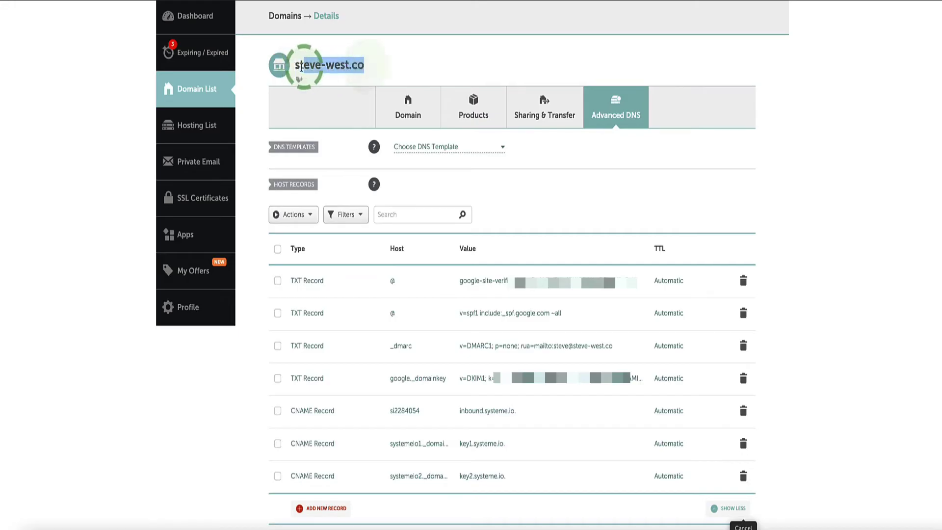
pyautogui.click(273, 141)
pyautogui.click(249, 386)
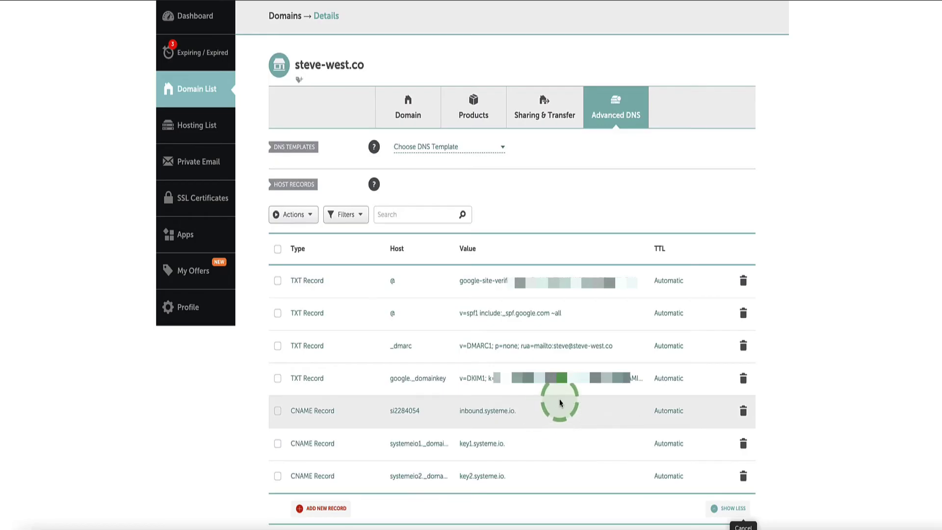
pyautogui.moveTo(365, 65); pyautogui.dragTo(298, 67)
pyautogui.moveTo(366, 64); pyautogui.dragTo(294, 64)
pyautogui.click(364, 152)
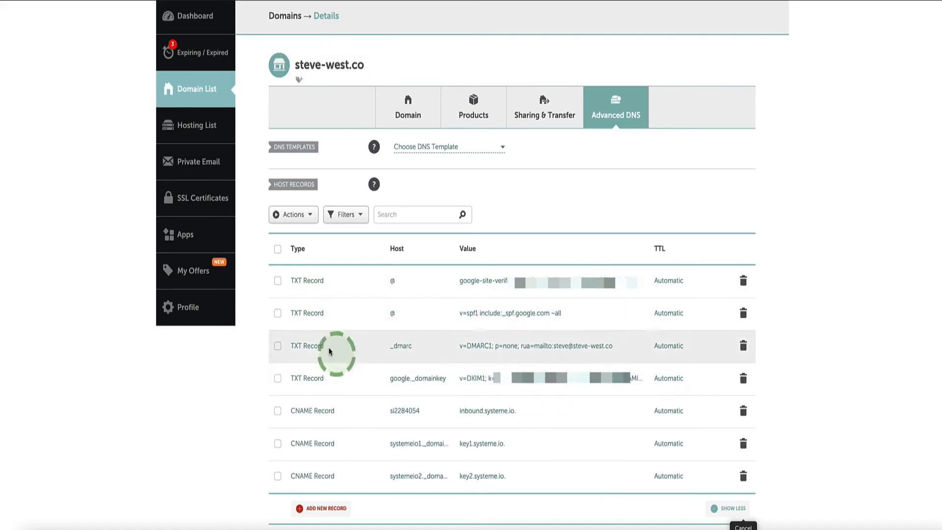
pyautogui.moveTo(368, 64); pyautogui.dragTo(303, 69)
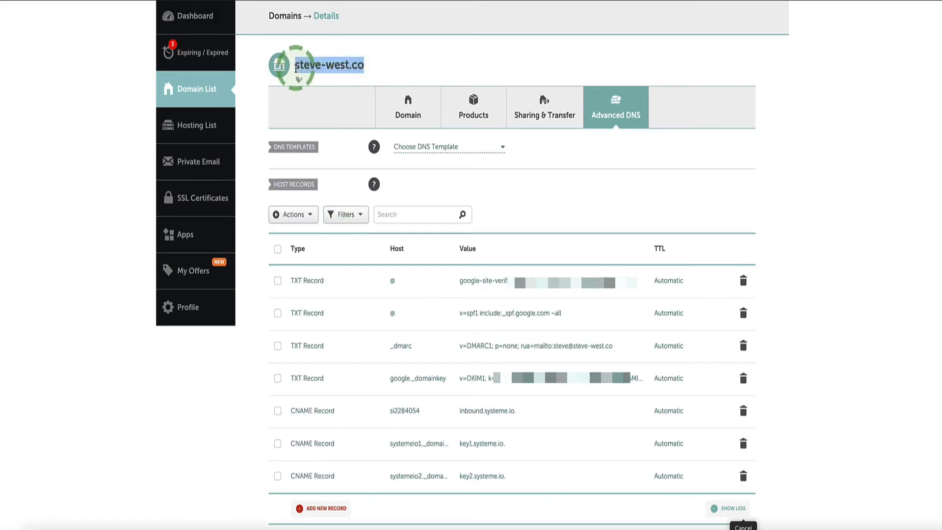
pyautogui.click(364, 65)
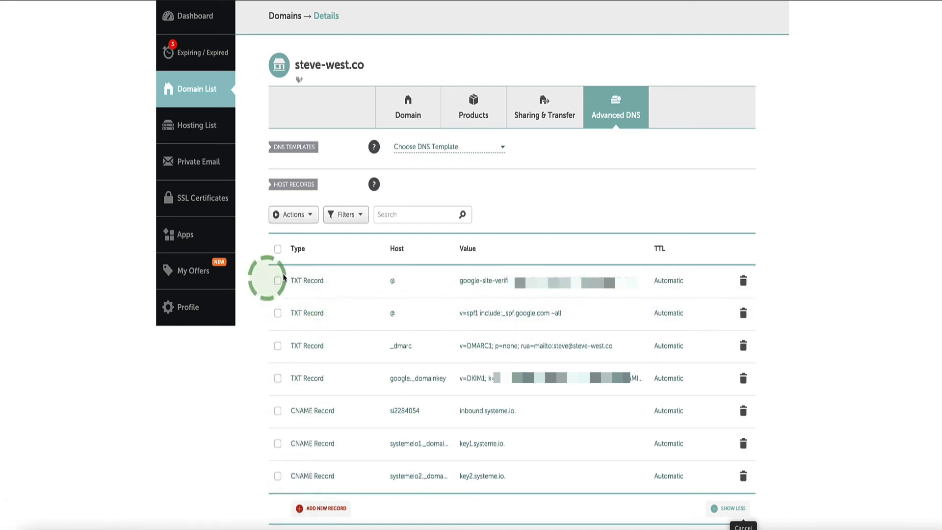
pyautogui.scroll(-1, 541, 329)
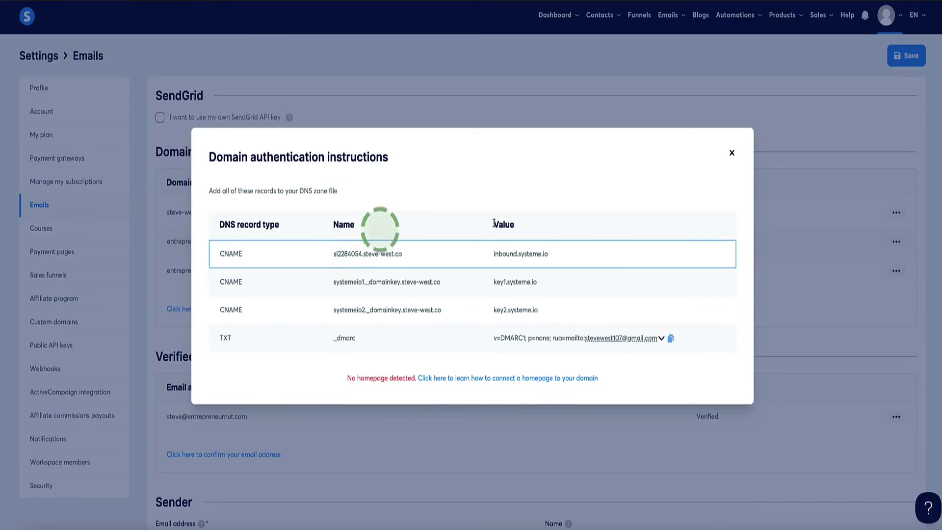
pyautogui.click(732, 152)
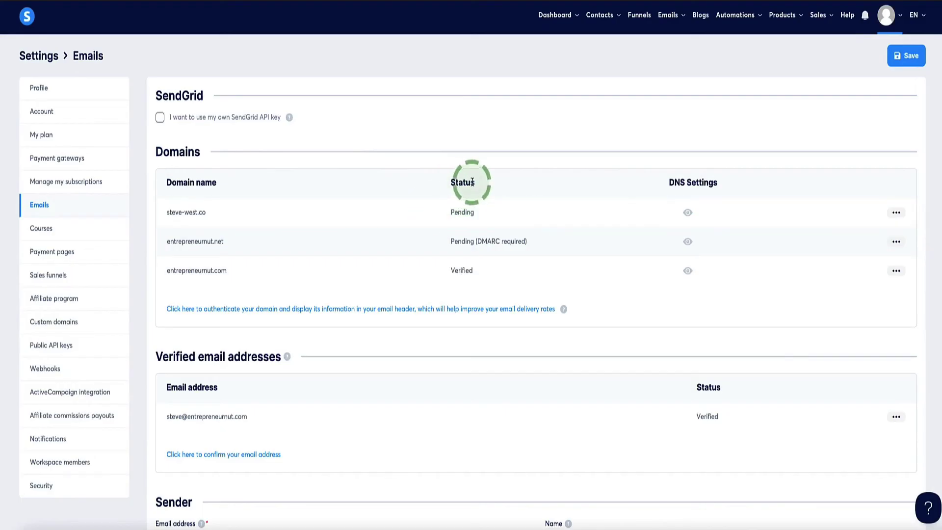
pyautogui.moveTo(478, 212); pyautogui.dragTo(436, 213)
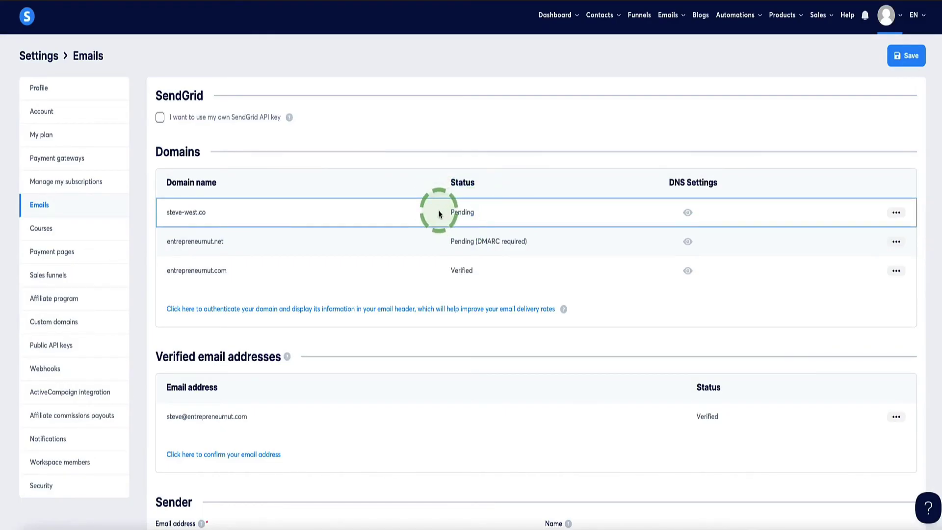
pyautogui.moveTo(439, 214); pyautogui.dragTo(401, 208)
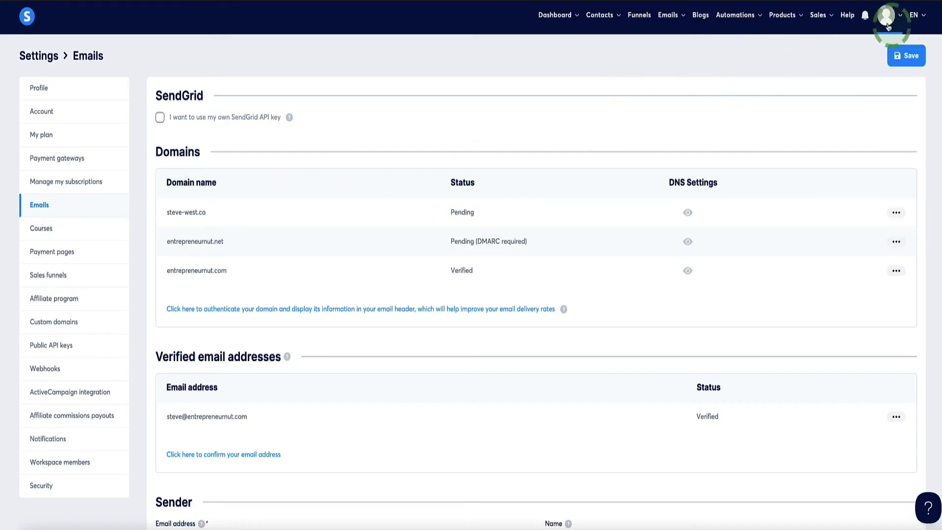
pyautogui.click(498, 209)
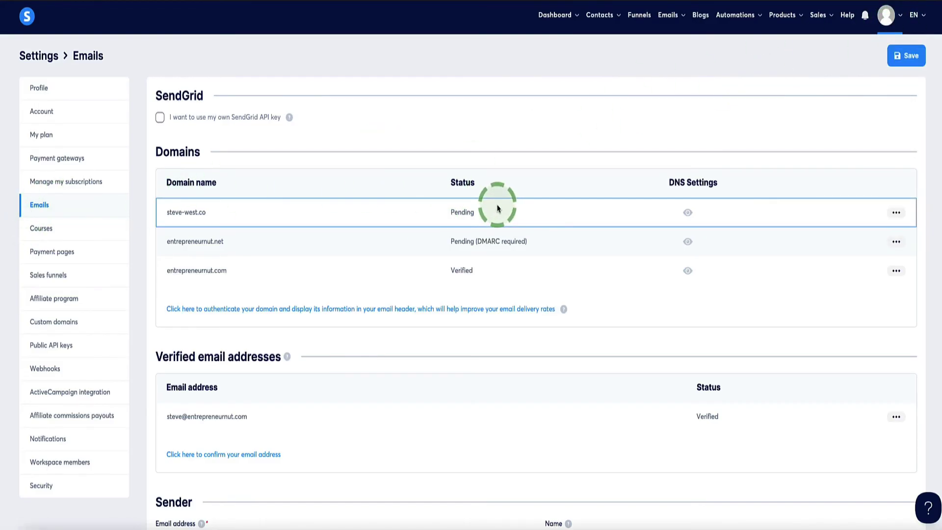
pyautogui.moveTo(500, 209)
pyautogui.mouseDown()
pyautogui.moveTo(467, 213)
pyautogui.moveTo(486, 206)
pyautogui.mouseUp()
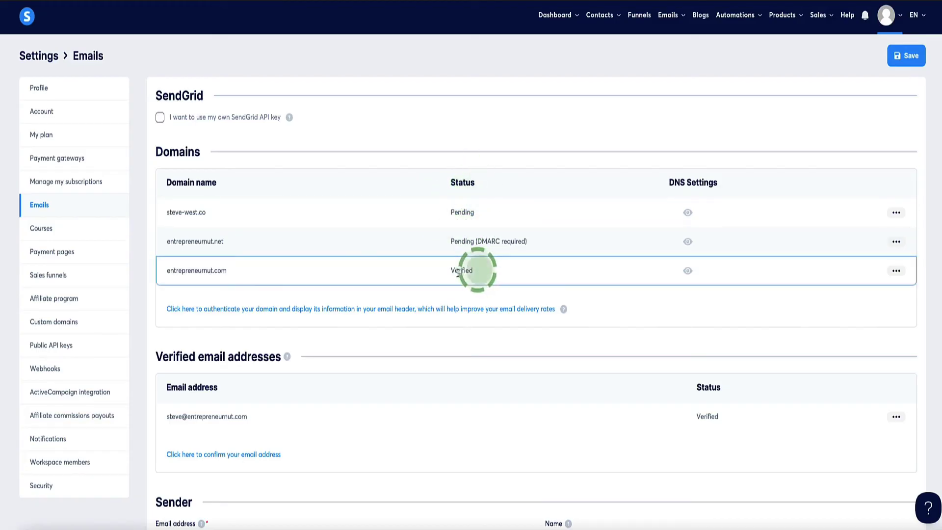
pyautogui.moveTo(477, 270); pyautogui.dragTo(447, 270)
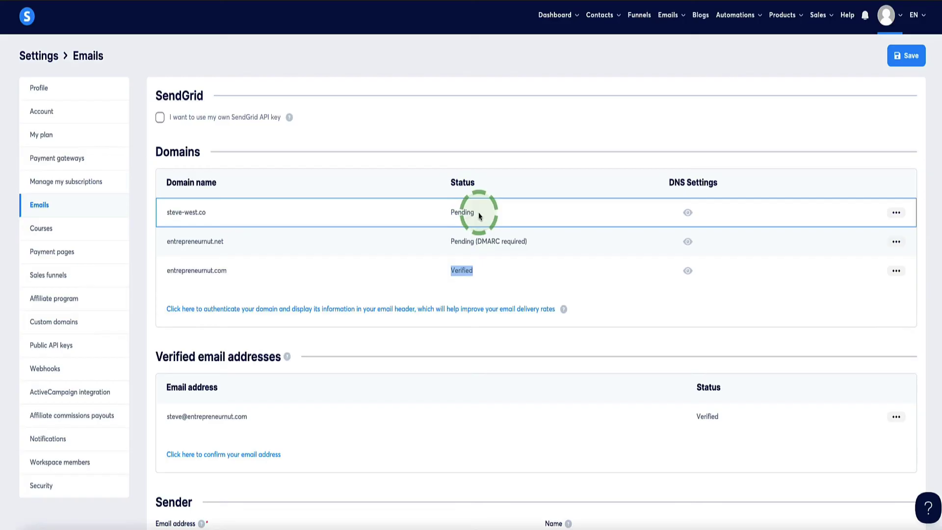
pyautogui.moveTo(480, 216); pyautogui.dragTo(440, 219)
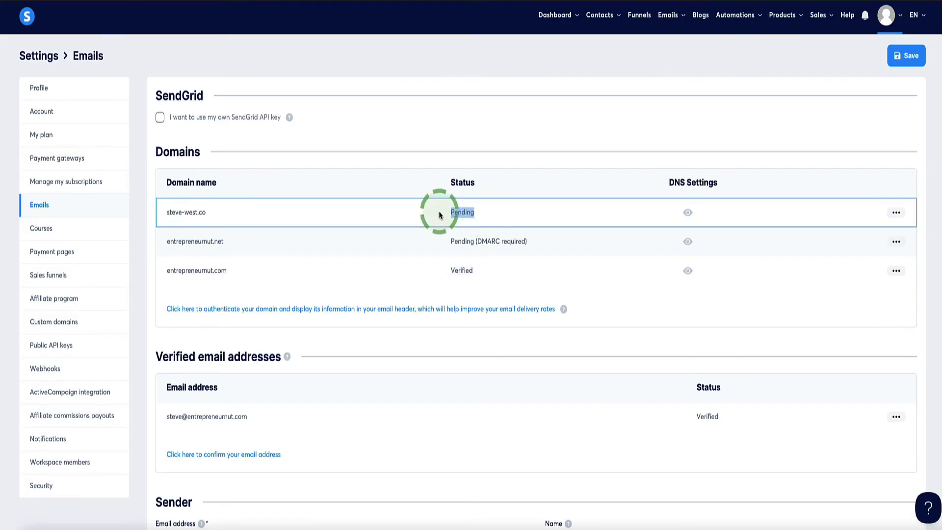
pyautogui.click(488, 206)
pyautogui.click(573, 218)
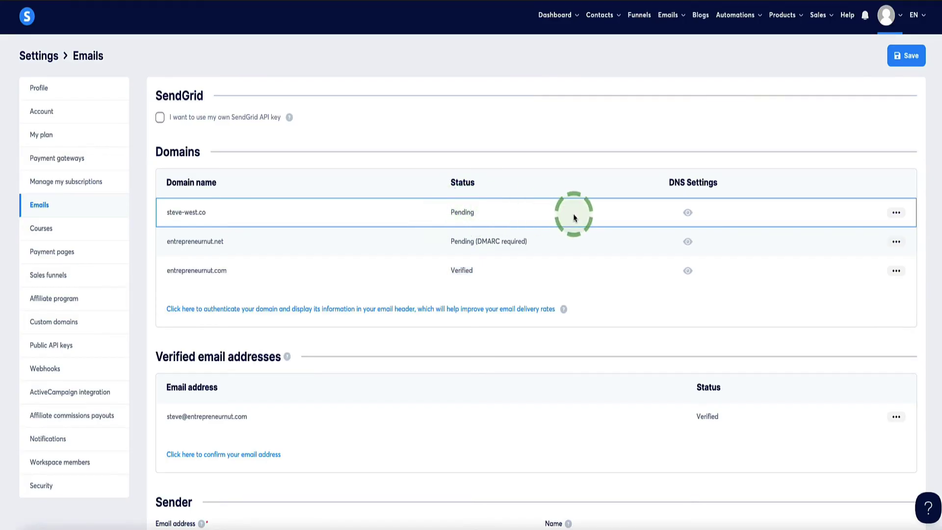
pyautogui.moveTo(724, 185); pyautogui.dragTo(633, 181)
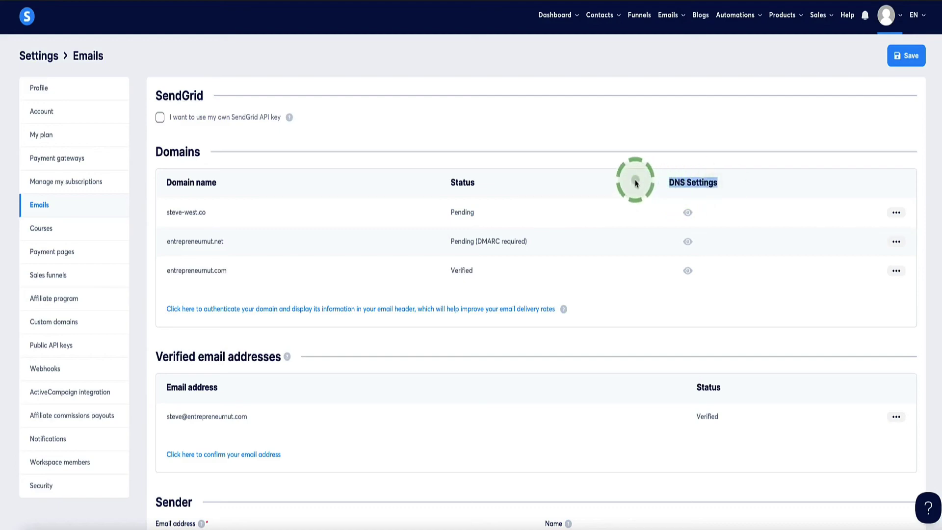
pyautogui.click(691, 216)
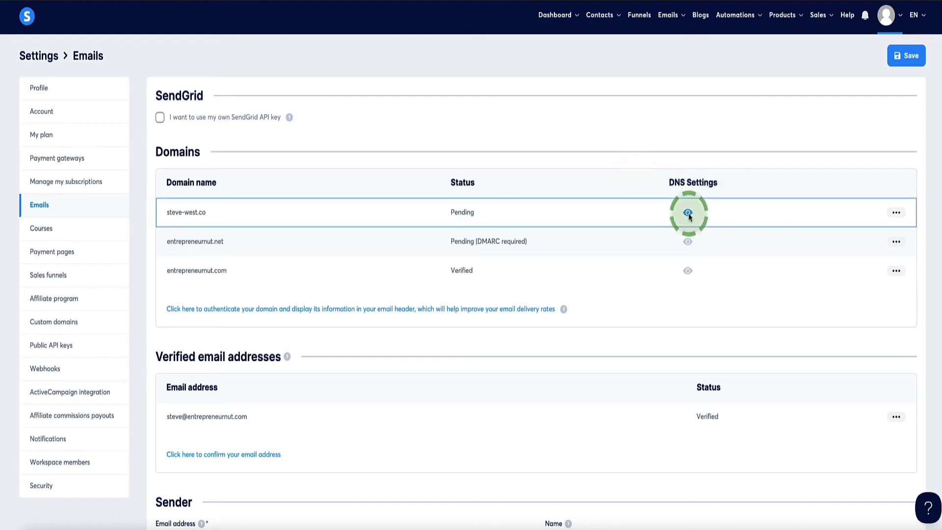
pyautogui.click(688, 214)
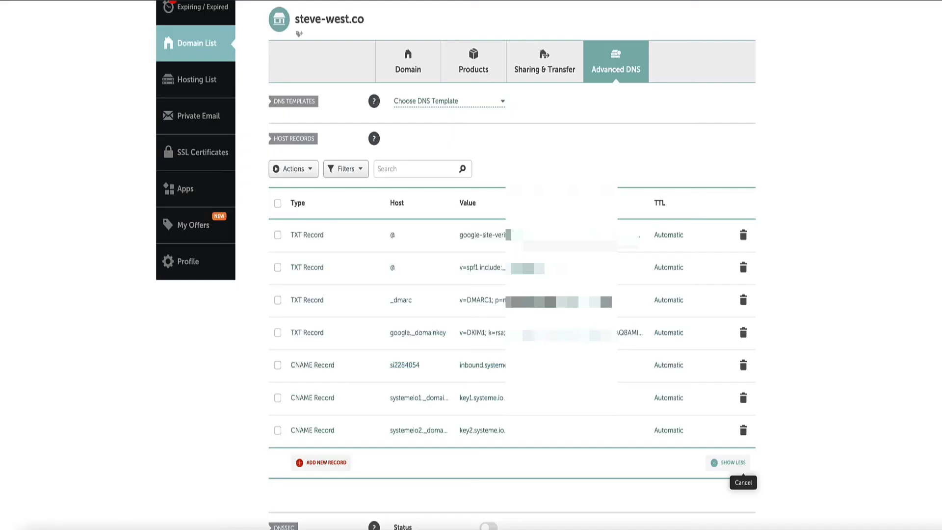
pyautogui.scroll(-2, 315, 274)
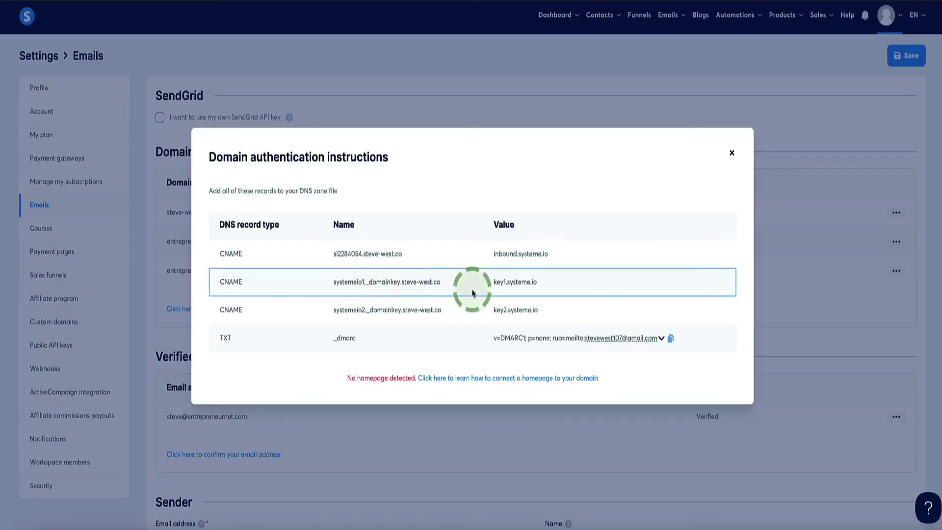
pyautogui.click(442, 120)
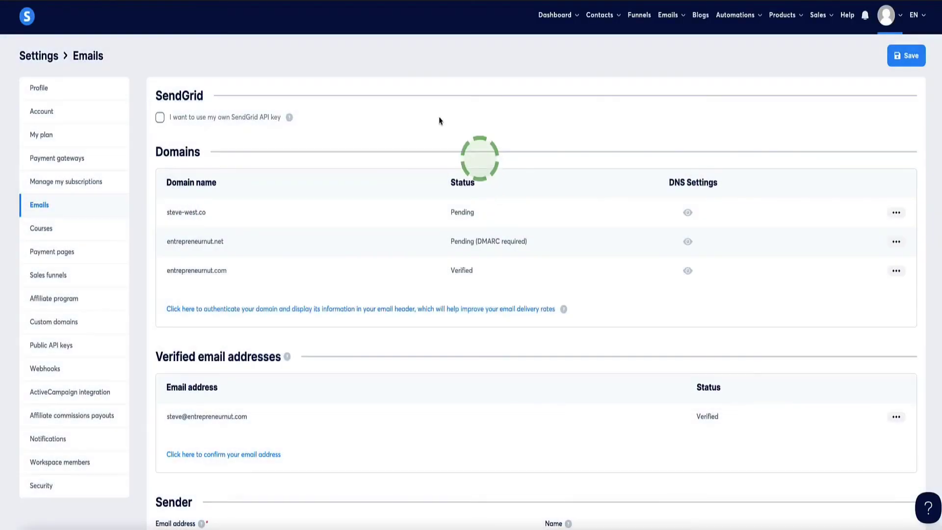
# - Add a new sender address on the steve-west.co domain and save it
pyautogui.scroll(-1, 347, 205)
pyautogui.scroll(-2, 347, 205)
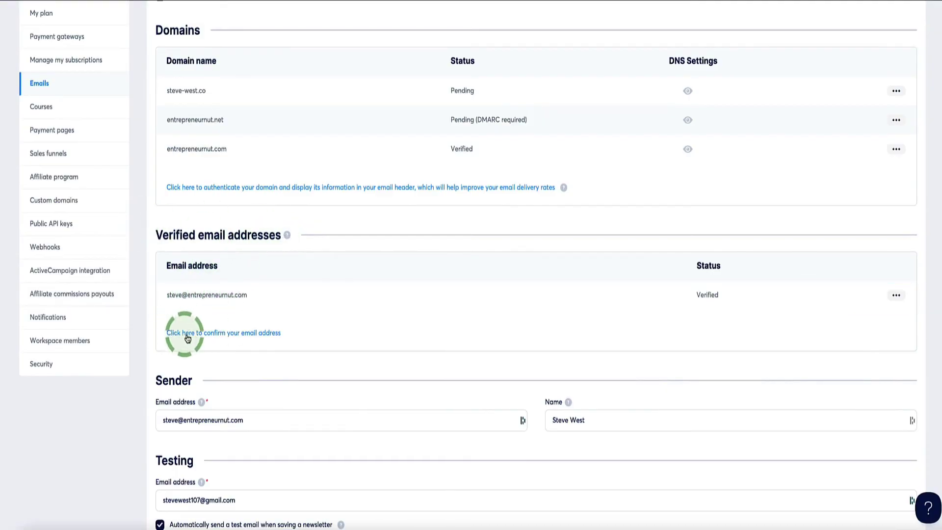
pyautogui.click(246, 338)
pyautogui.click(367, 276)
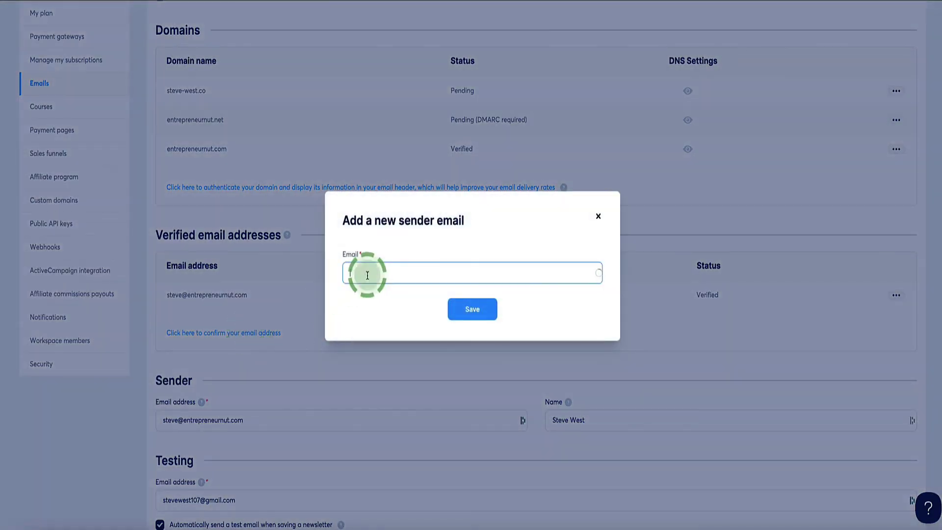
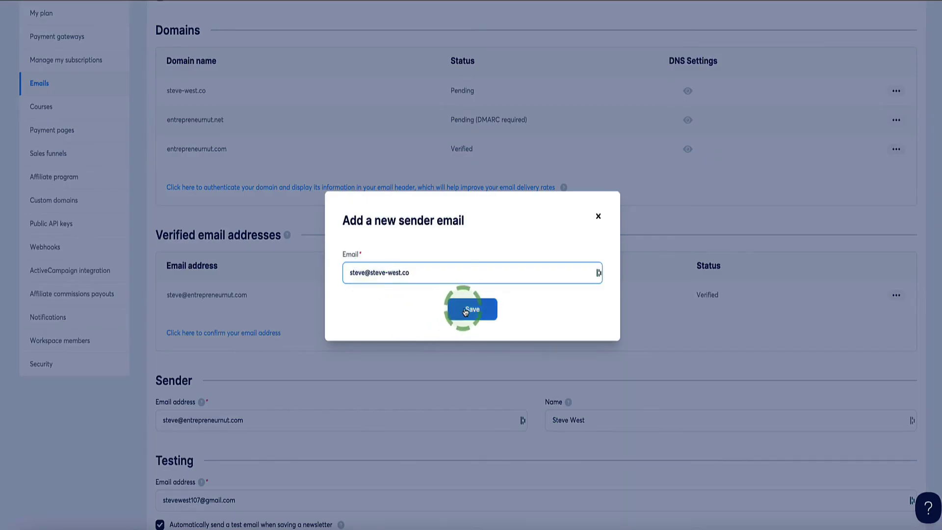
pyautogui.click(472, 309)
# - Check that the new sender address is listed with Pending status
pyautogui.moveTo(752, 292); pyautogui.dragTo(690, 298)
pyautogui.click(750, 294)
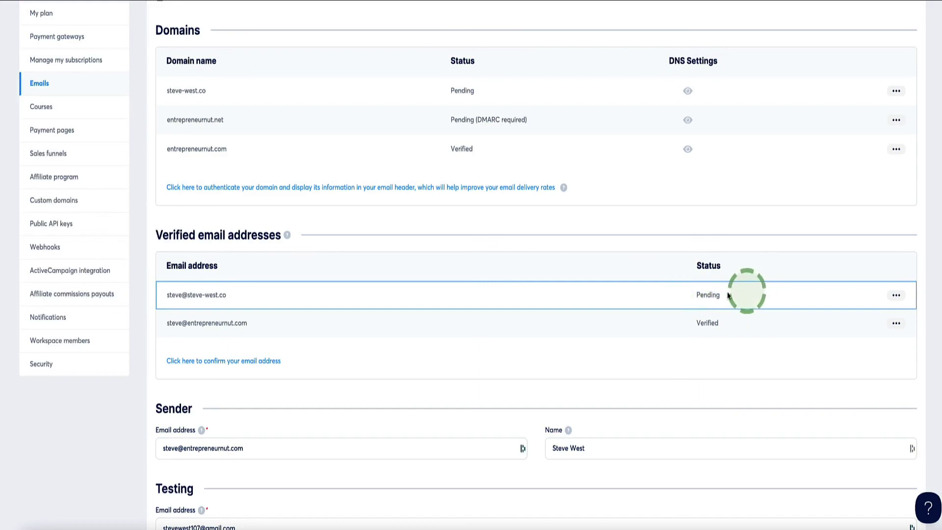
pyautogui.moveTo(168, 294); pyautogui.dragTo(278, 293)
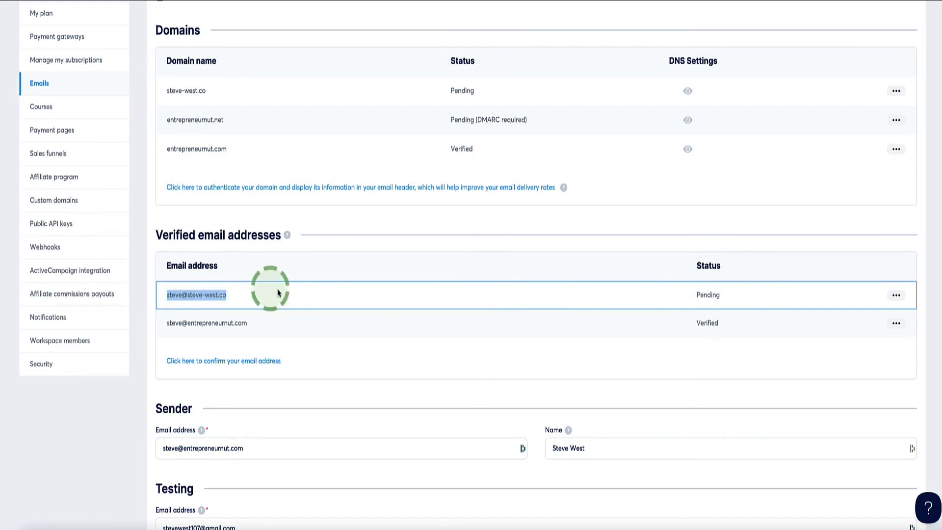
pyautogui.click(308, 296)
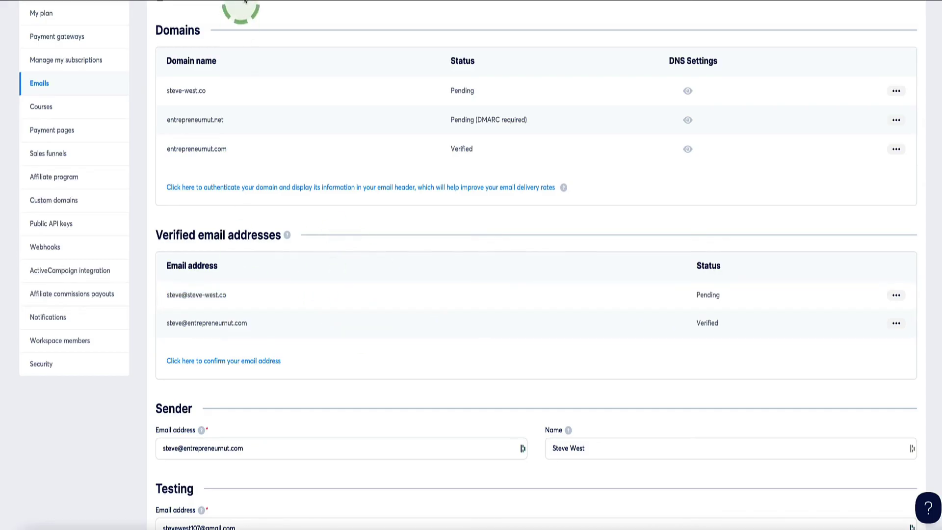
pyautogui.hotkey('ctrl', 'Tab')
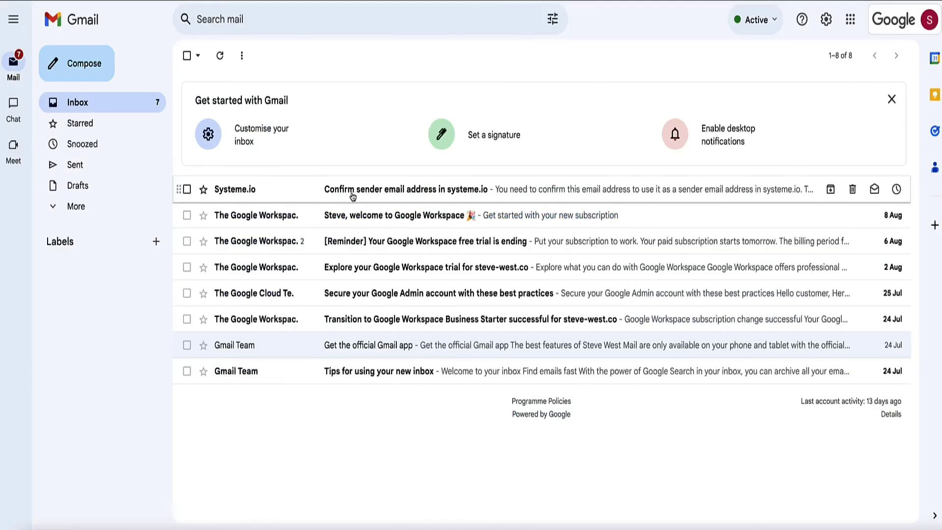
# - Open the systeme.io 'Confirm sender email address' message and follow its 'here' link
pyautogui.click(382, 195)
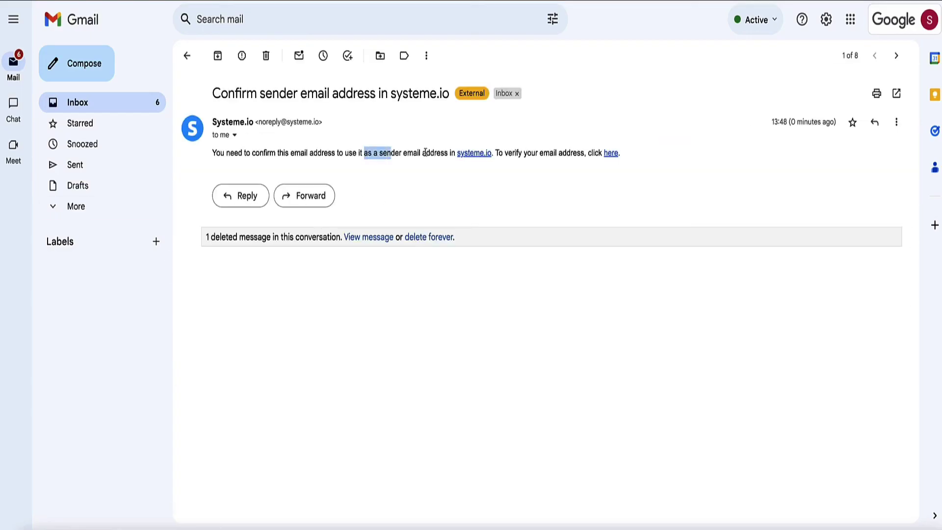
pyautogui.click(551, 153)
pyautogui.click(611, 154)
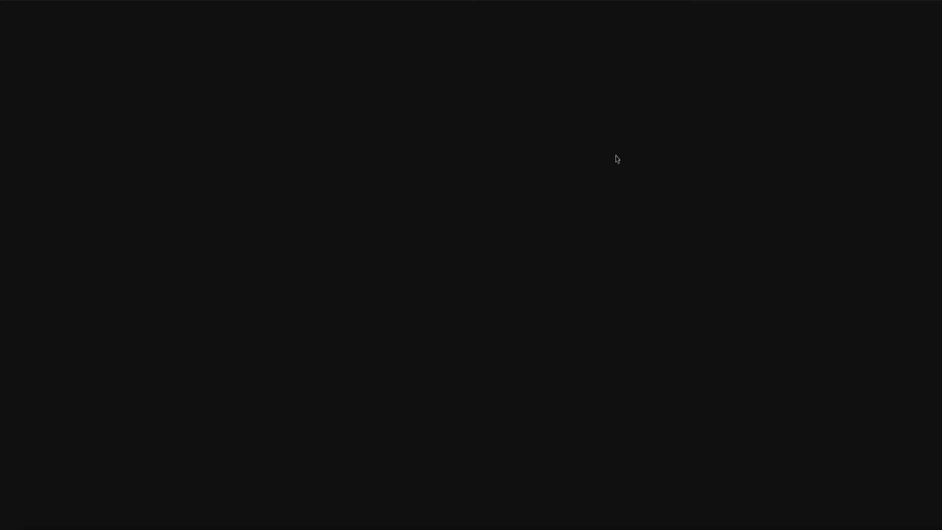
# - Confirm the new sender address and return to the mailing settings
pyautogui.click(457, 325)
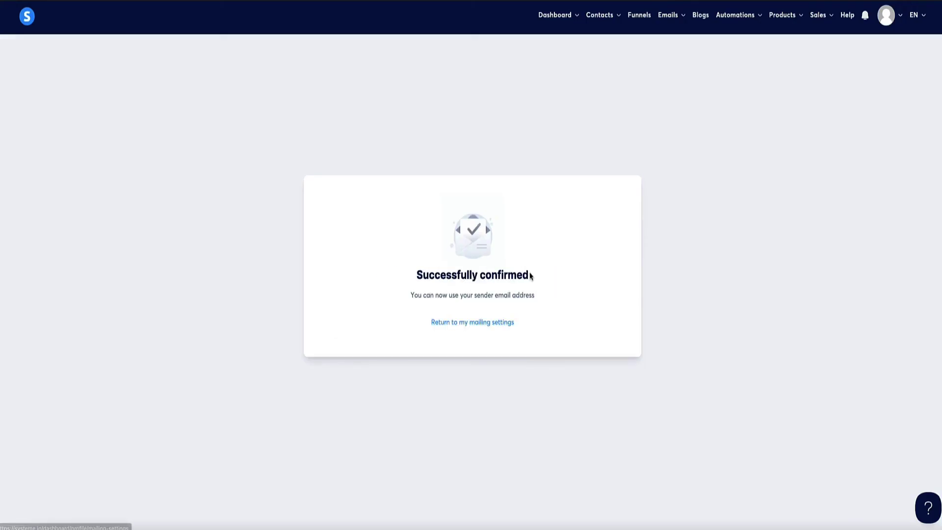
pyautogui.click(363, 255)
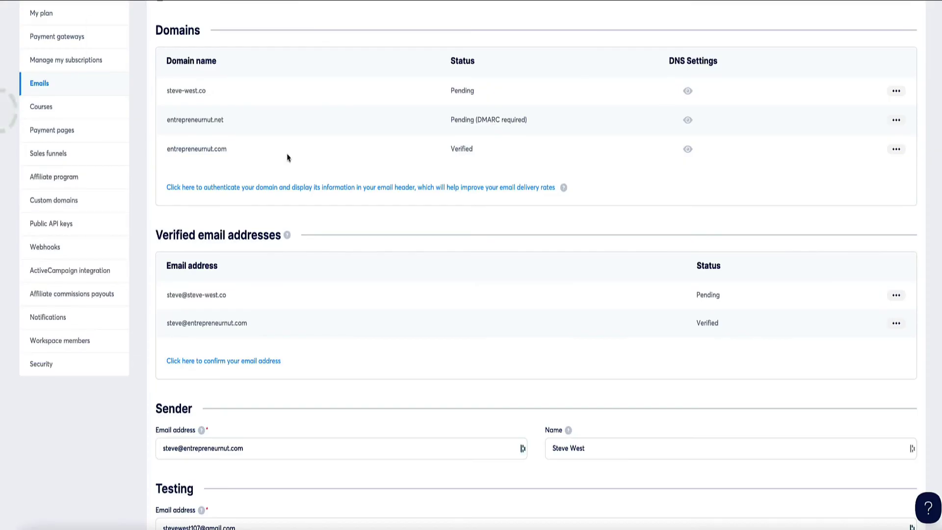
pyautogui.click(326, 150)
# - Reload the Emails settings to show the steve-west.co sender as Verified
pyautogui.click(702, 297)
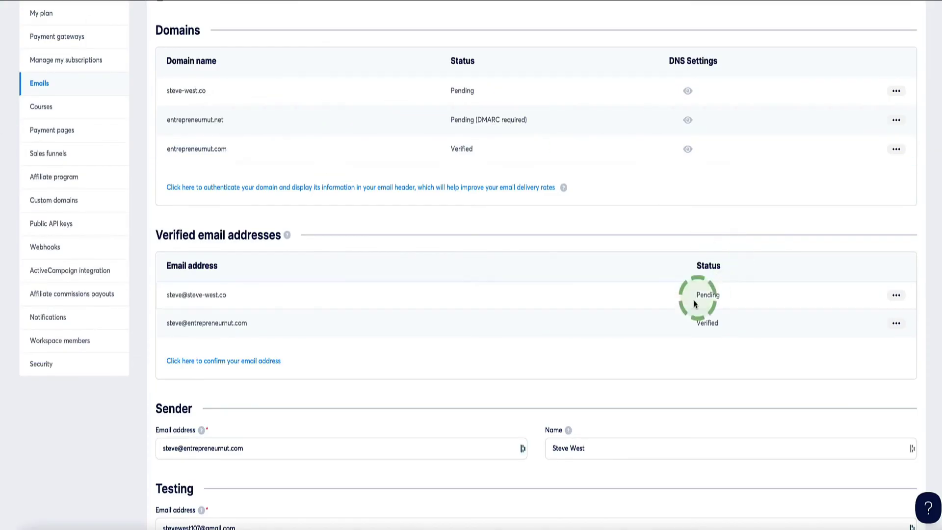
pyautogui.doubleClick(714, 296)
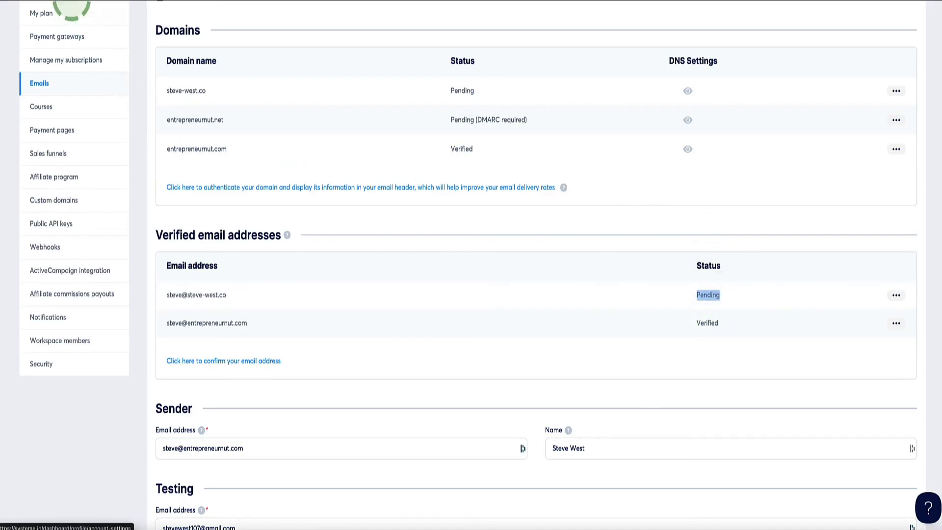
pyautogui.click(97, 86)
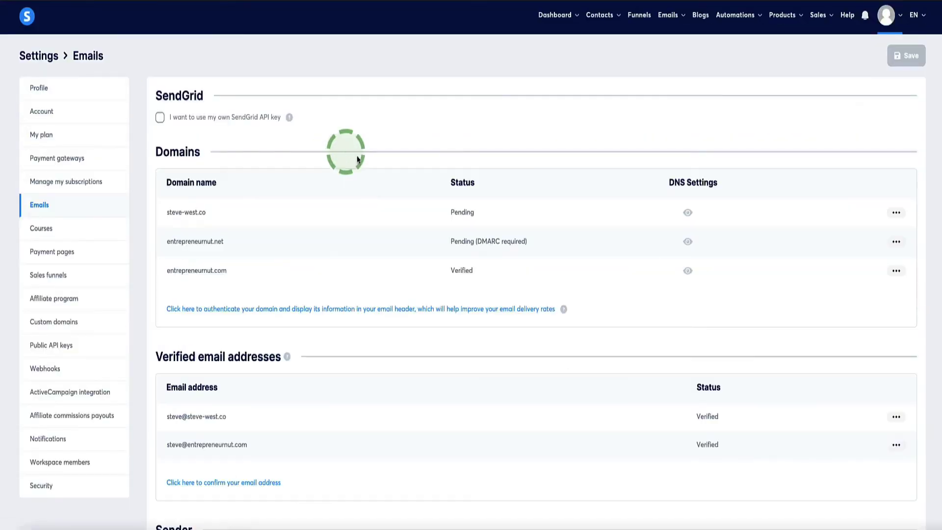
pyautogui.scroll(-1, 366, 162)
pyautogui.scroll(-1, 538, 319)
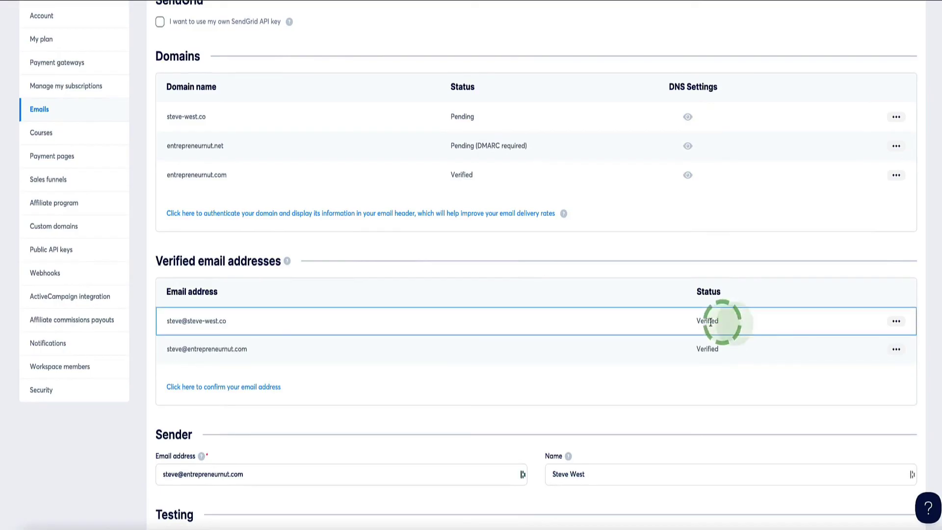
pyautogui.moveTo(723, 321); pyautogui.dragTo(689, 324)
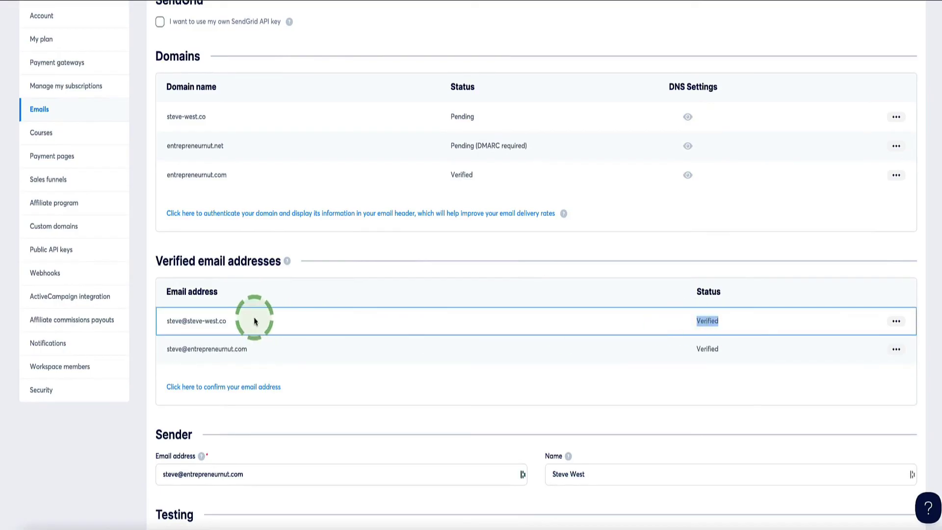